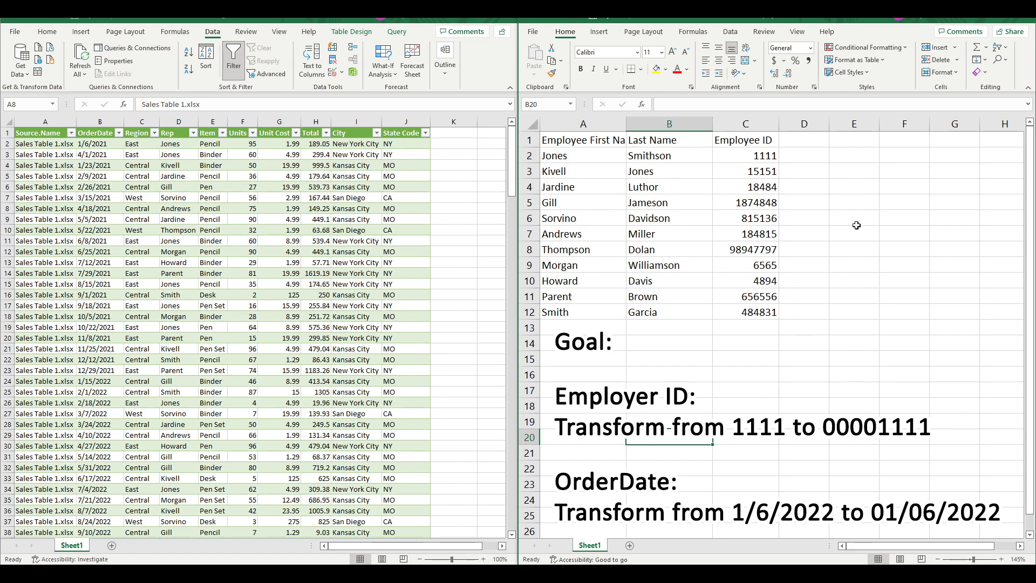
- Switch to the sales data workbook and select its OrderDate column
{"action": "key", "text": "alt+Tab"}
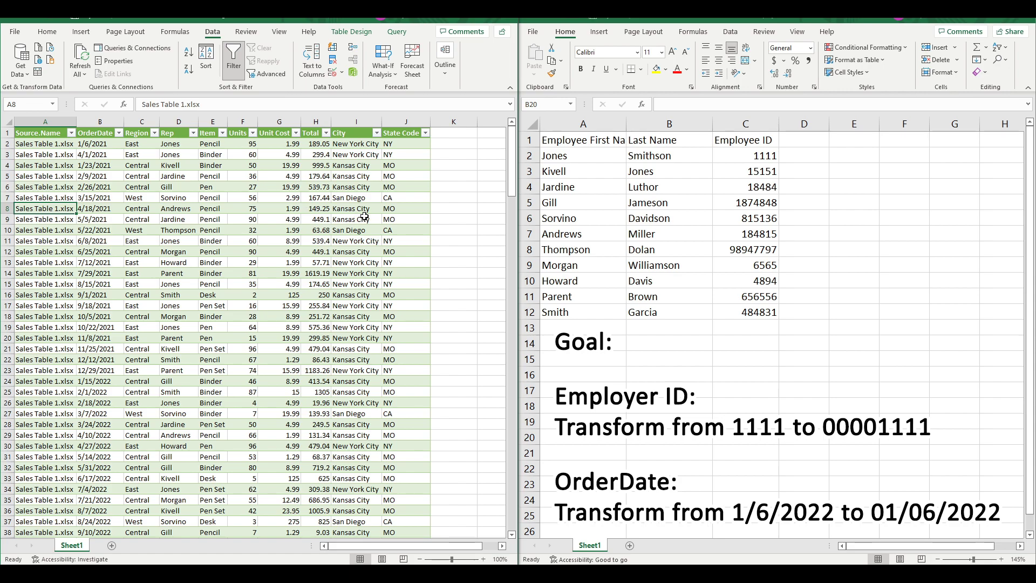
{"action": "left_click", "coordinate": [87, 122]}
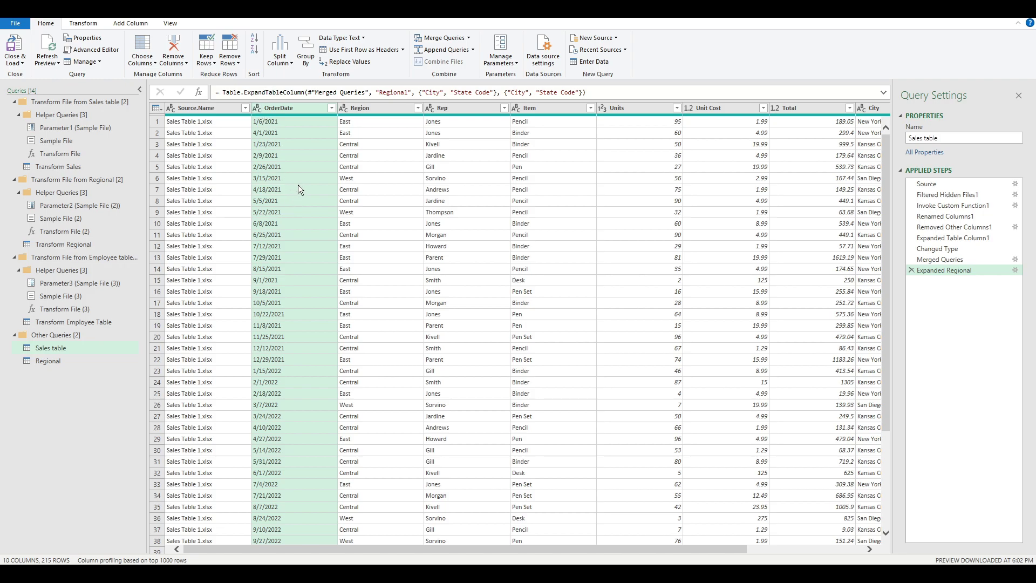
- Show the Transform Employee Table query and select its Employee ID column
{"action": "left_click_drag", "start_coordinate": [376, 549], "coordinate": [634, 550]}
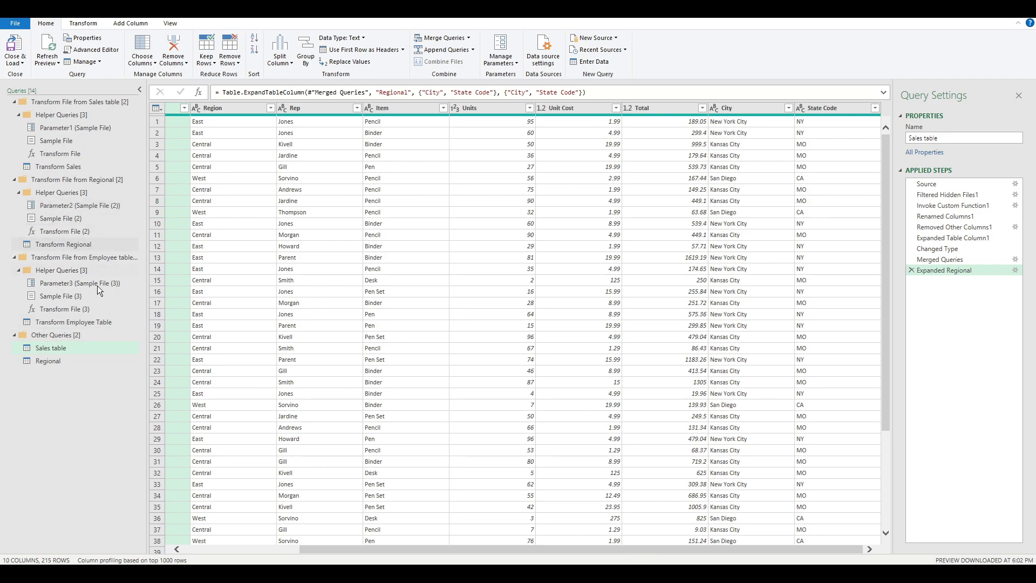
{"action": "left_click", "coordinate": [109, 324]}
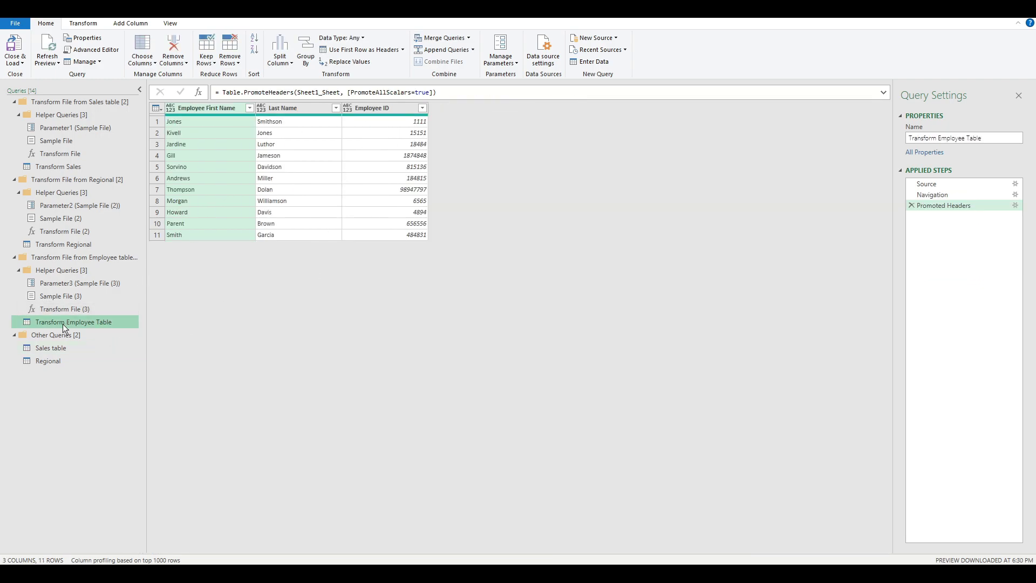
{"action": "left_click", "coordinate": [374, 122]}
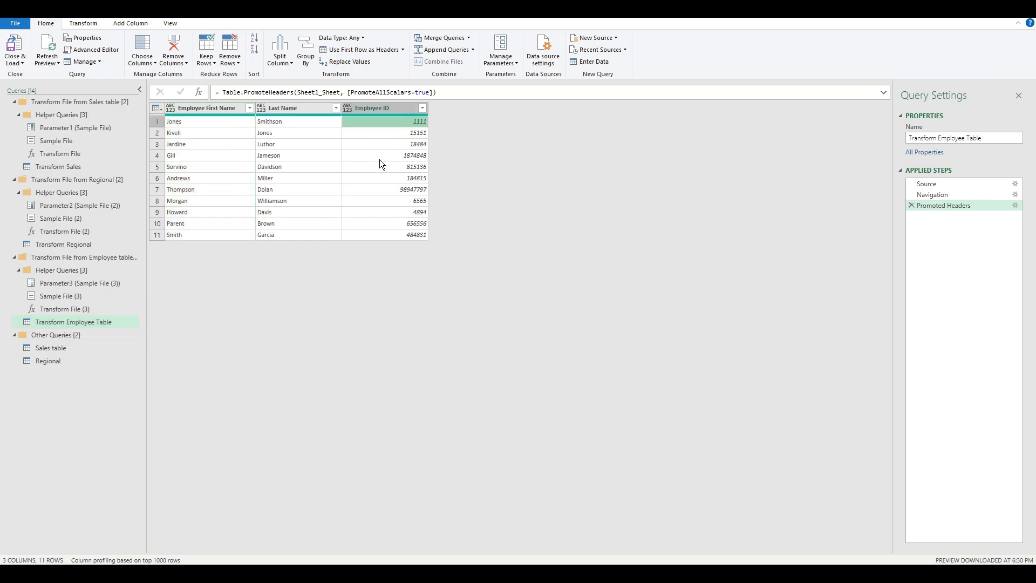
{"action": "left_click", "coordinate": [382, 232]}
{"action": "left_click", "coordinate": [389, 108]}
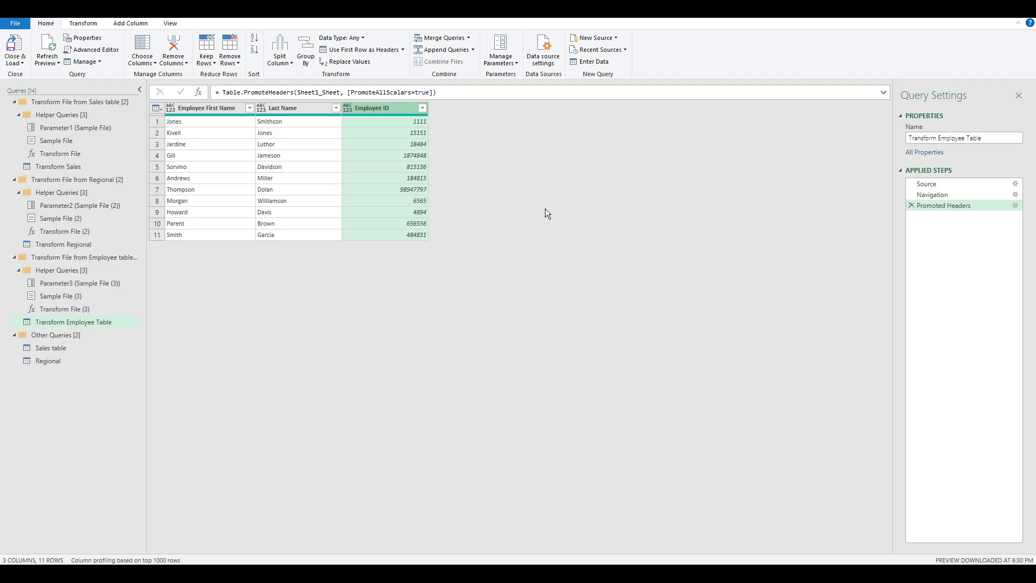
{"action": "left_click", "coordinate": [137, 25]}
- Start a custom column named Employee ID MOD and insert the [Employee ID] reference
{"action": "left_click", "coordinate": [67, 57]}
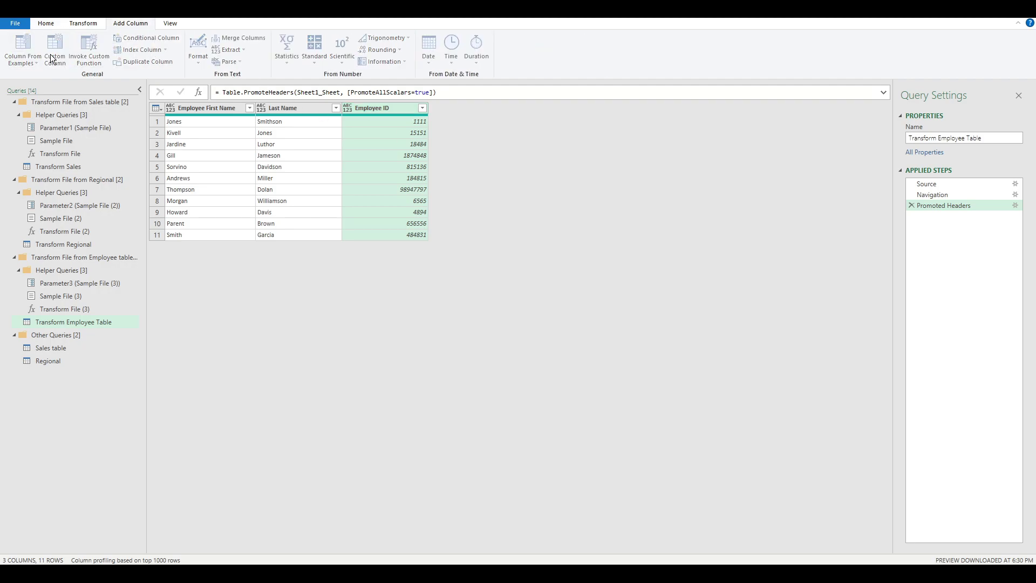
{"action": "double_click", "coordinate": [434, 230]}
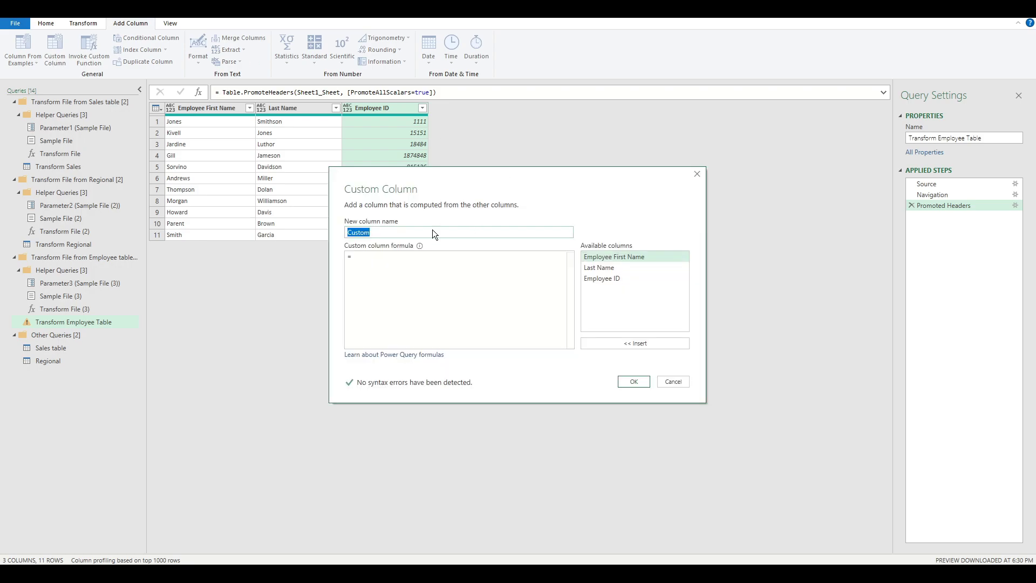
{"action": "type", "text": "Employee ID MOD"}
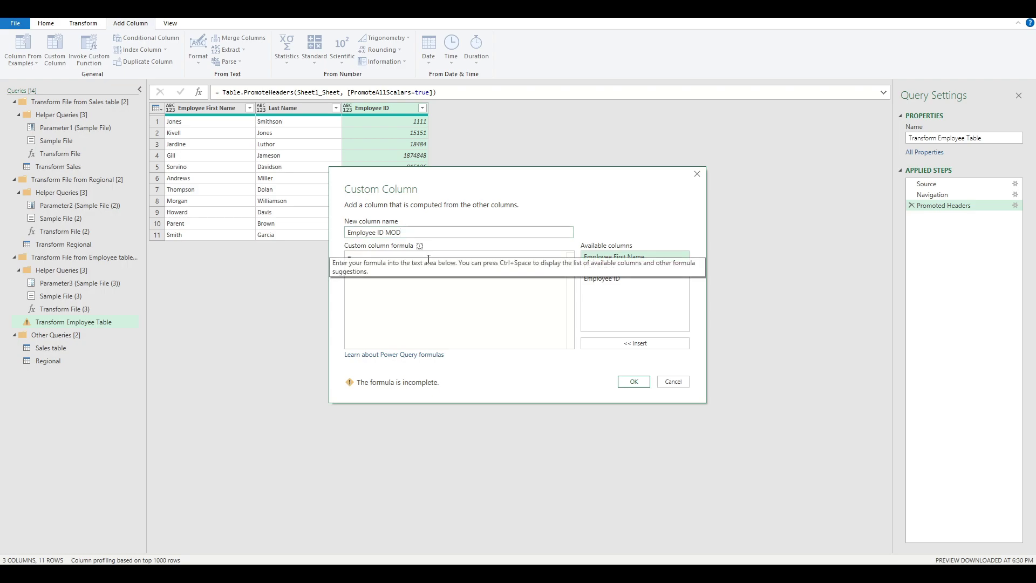
{"action": "left_click", "coordinate": [491, 262]}
{"action": "double_click", "coordinate": [637, 281]}
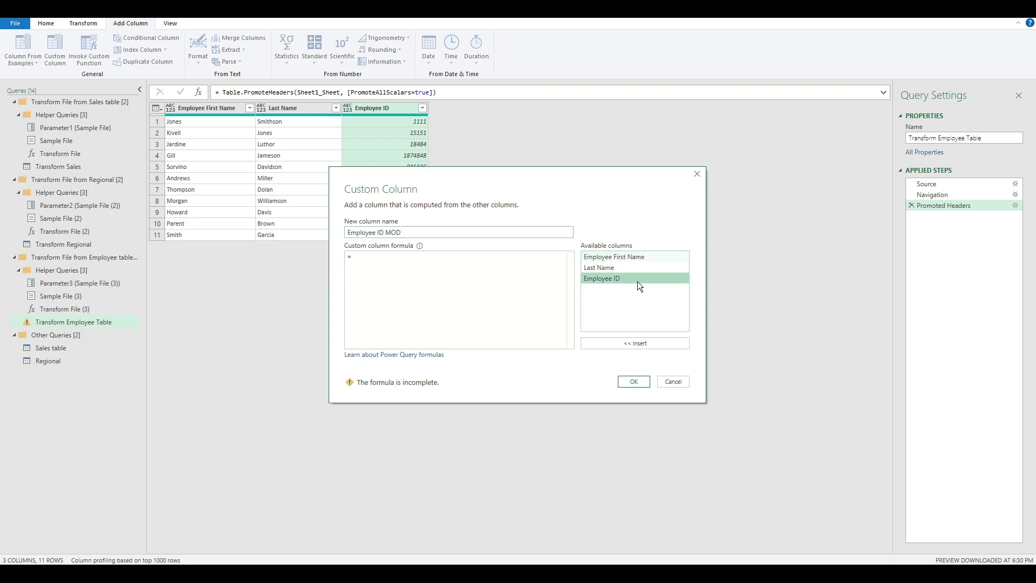
{"action": "left_click", "coordinate": [355, 258]}
{"action": "left_click_drag", "start_coordinate": [469, 198], "coordinate": [469, 270]}
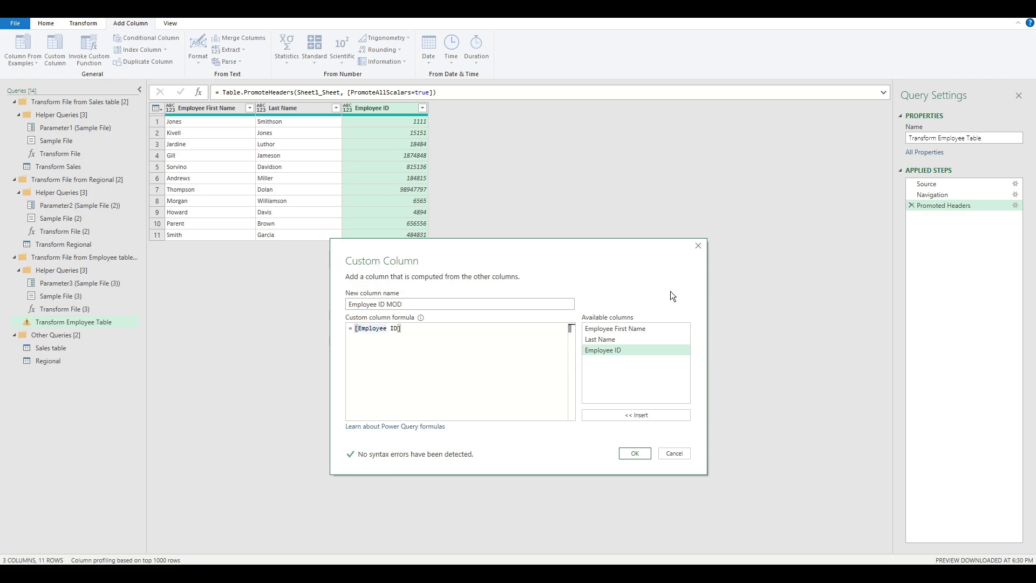
- Write the formula as each Text.PadStart([Employee ID],8,"0")
{"action": "type", "text": "Text."}
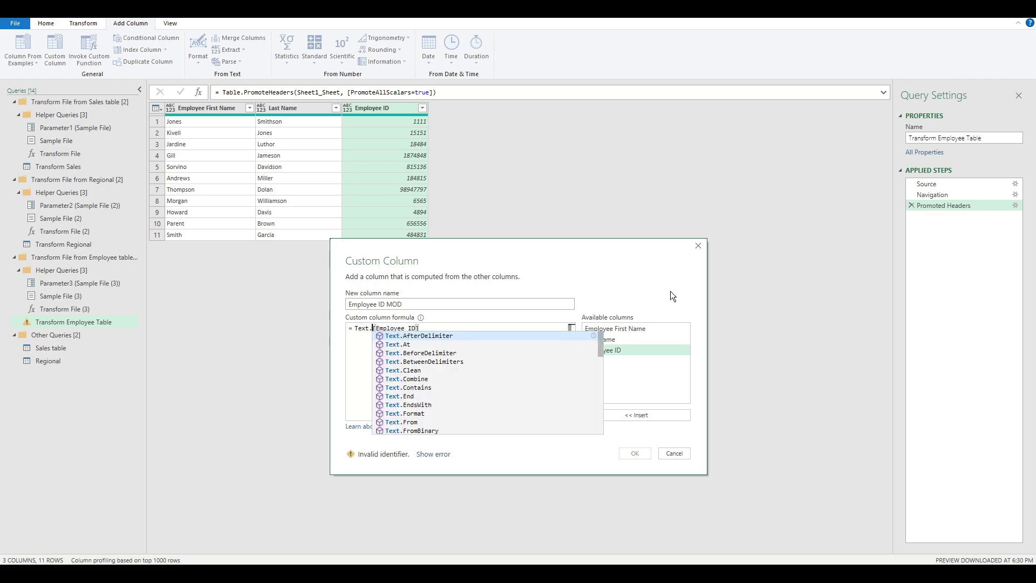
{"action": "type", "text": "PadSt"}
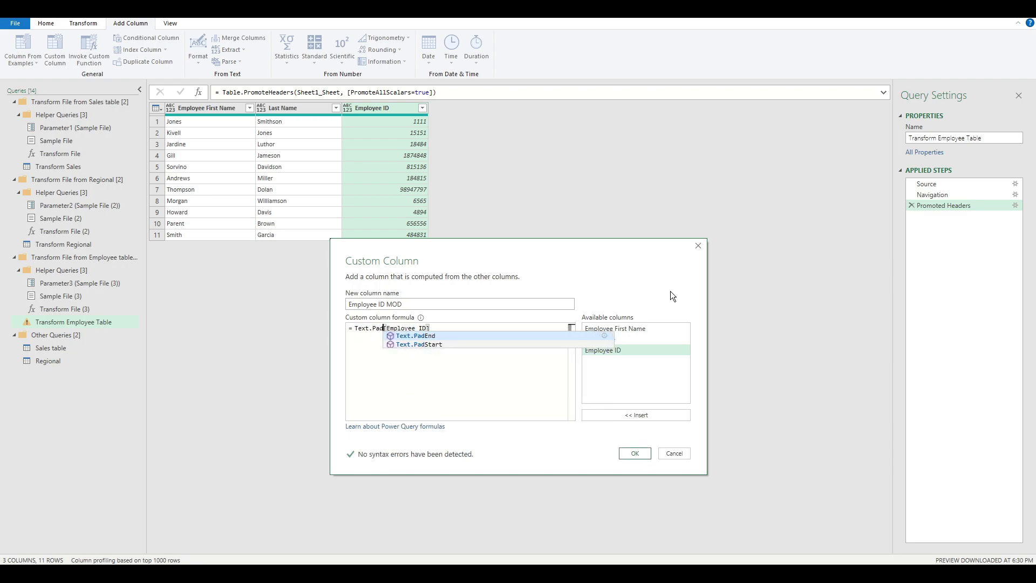
{"action": "type", "text": "art( [Employee"}
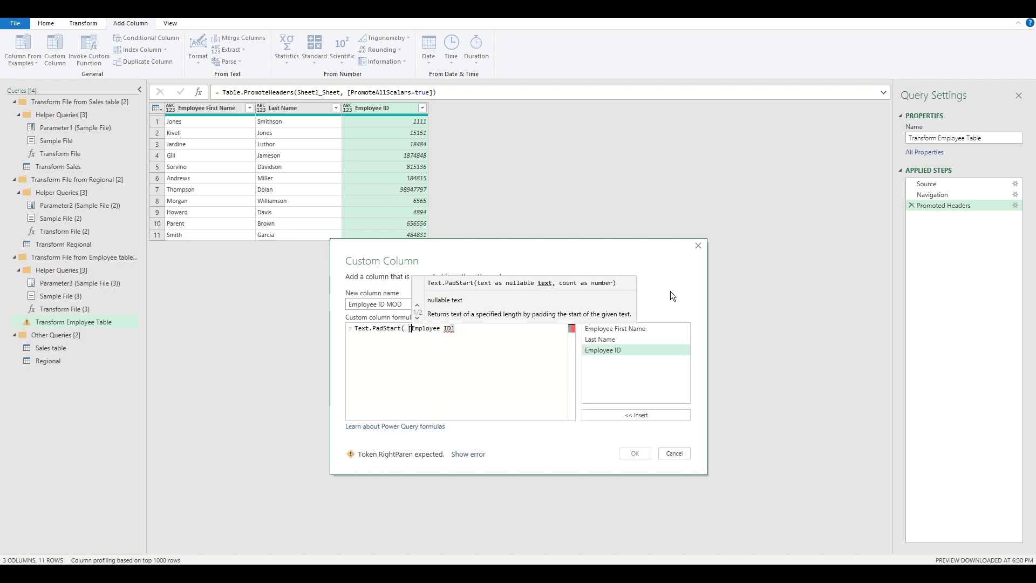
{"action": "type", "text": " ID] )"}
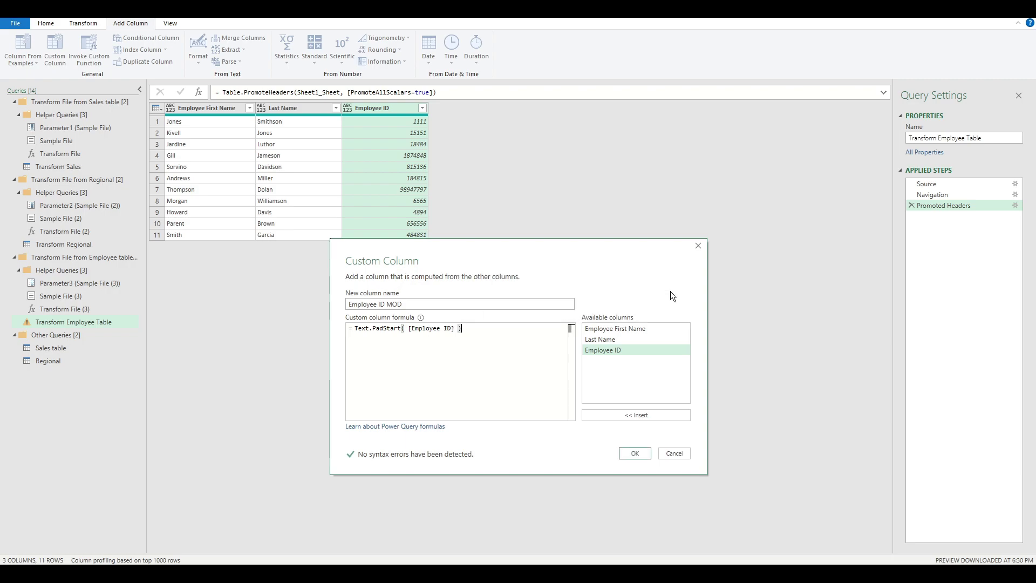
{"action": "left_click", "coordinate": [352, 328]}
{"action": "type", "text": "each"}
{"action": "left_click", "coordinate": [477, 329]}
{"action": "left_click", "coordinate": [472, 329]}
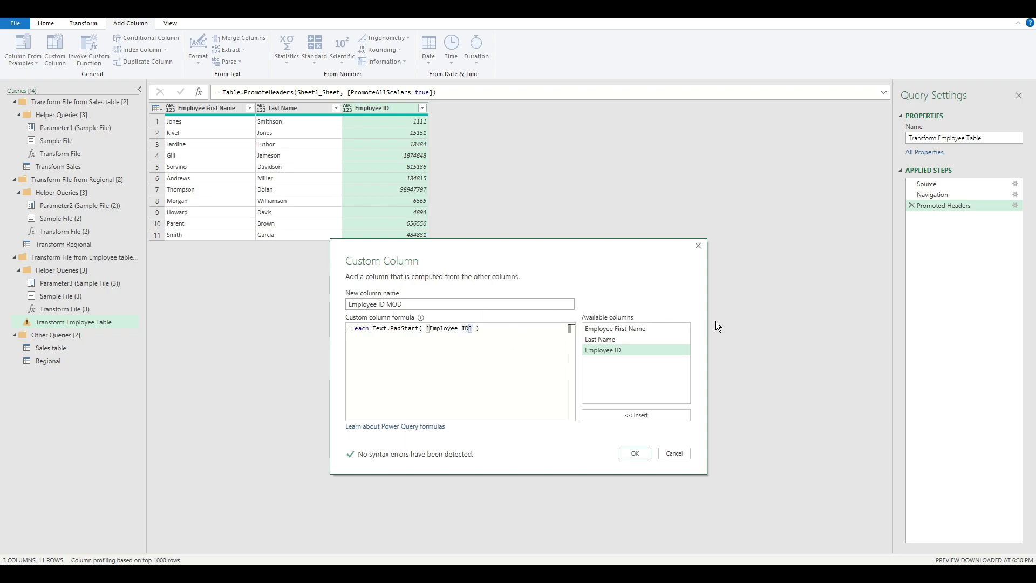
{"action": "type", "text": ","}
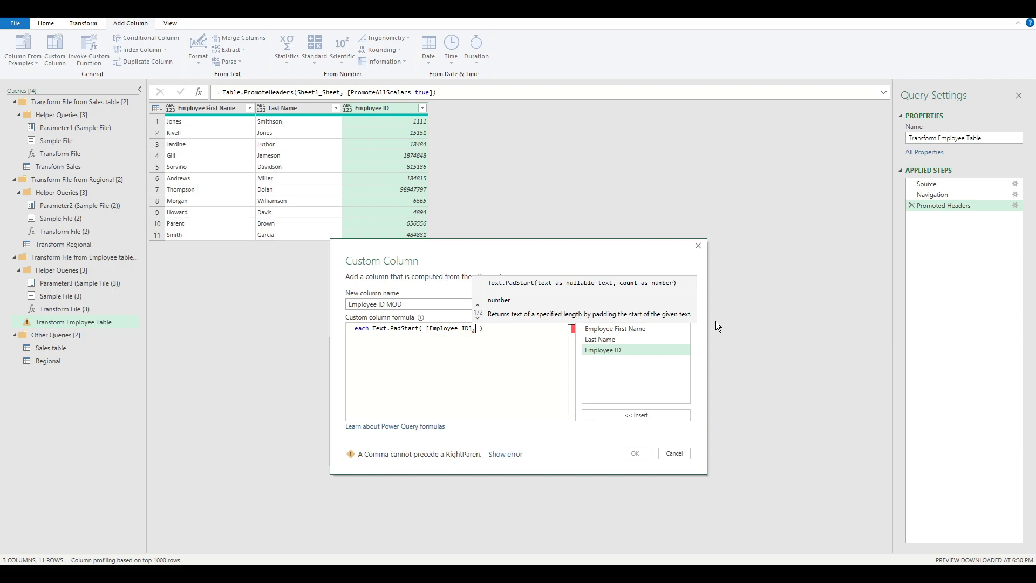
{"action": "type", "text": "8"}
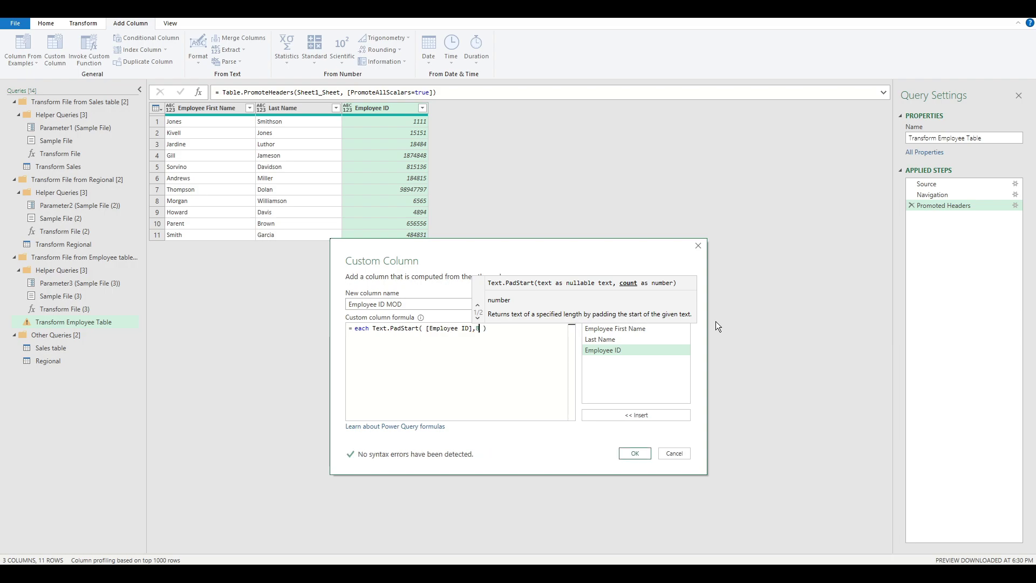
{"action": "type", "text": ","}
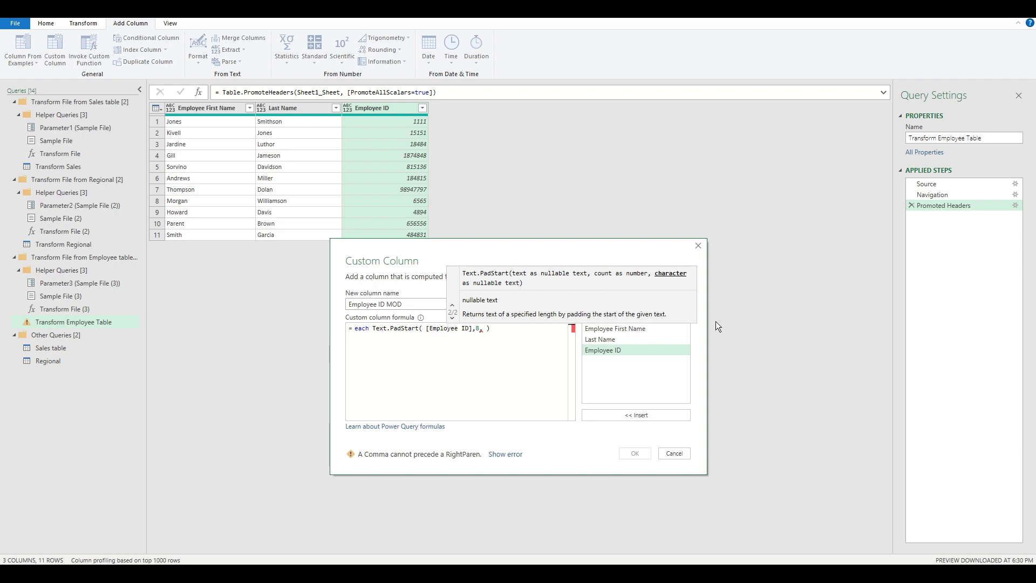
{"action": "type", "text": "\"0"}
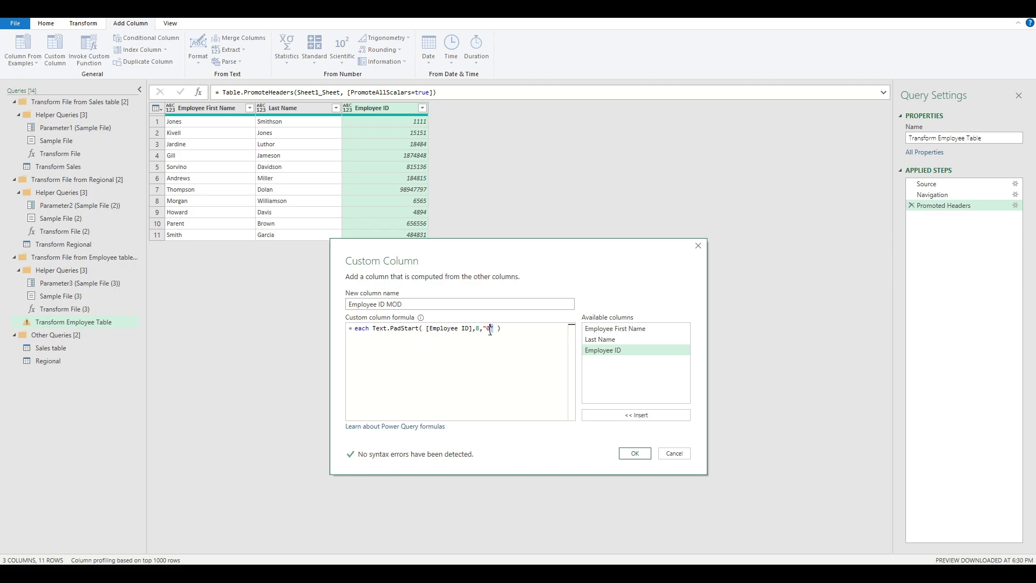
{"action": "left_click_drag", "start_coordinate": [493, 329], "coordinate": [483, 329]}
{"action": "left_click_drag", "start_coordinate": [374, 329], "coordinate": [416, 329]}
{"action": "left_click_drag", "start_coordinate": [484, 328], "coordinate": [493, 329]}
- Create the column, then inspect its Error cells and the numeric Employee ID column
{"action": "left_click", "coordinate": [635, 453]}
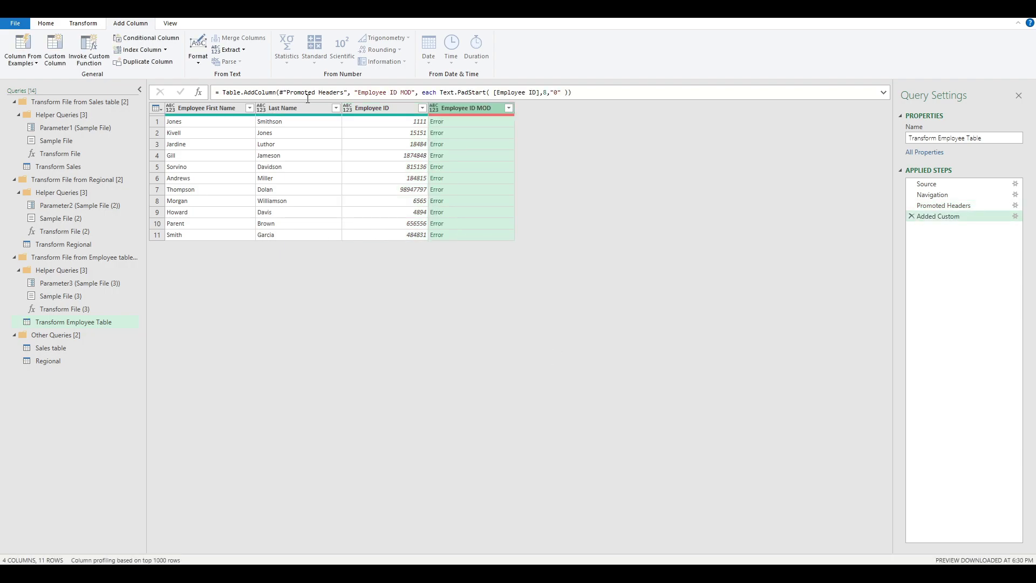
{"action": "left_click", "coordinate": [468, 137]}
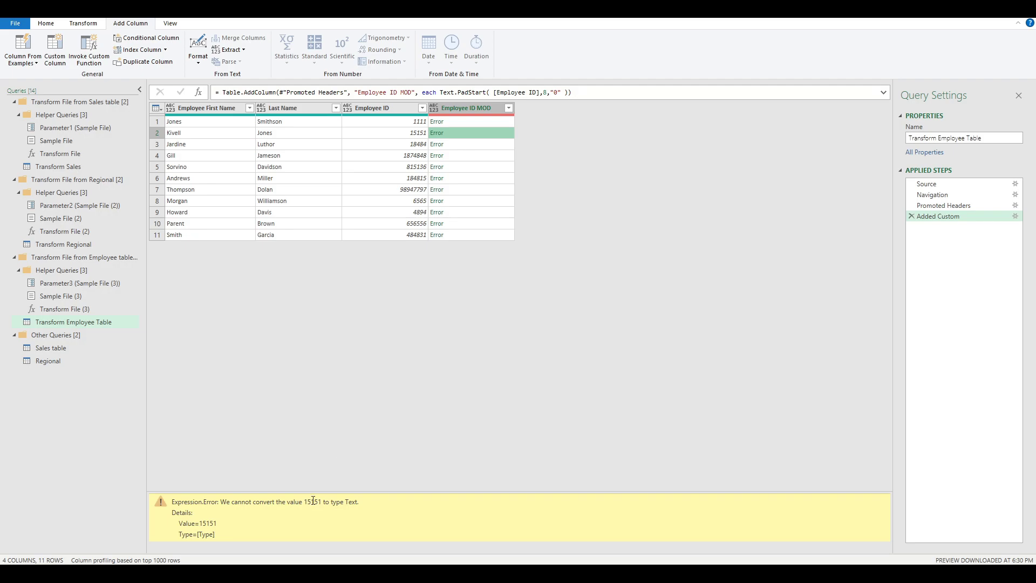
{"action": "left_click", "coordinate": [381, 109]}
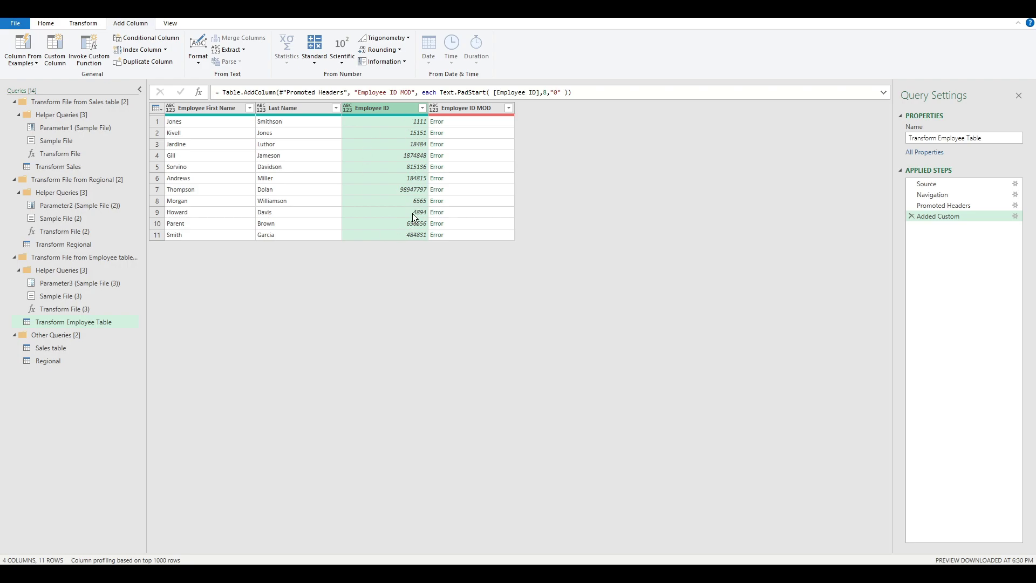
{"action": "left_click", "coordinate": [458, 156]}
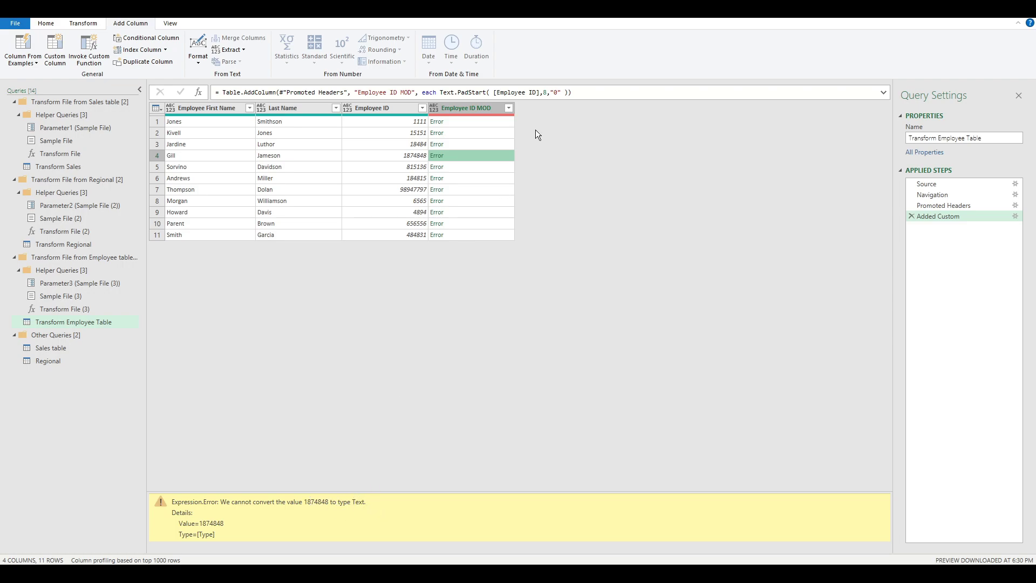
- Wrap [Employee ID] in Text.From inside the Text.PadStart formula and apply it
{"action": "left_click", "coordinate": [491, 93]}
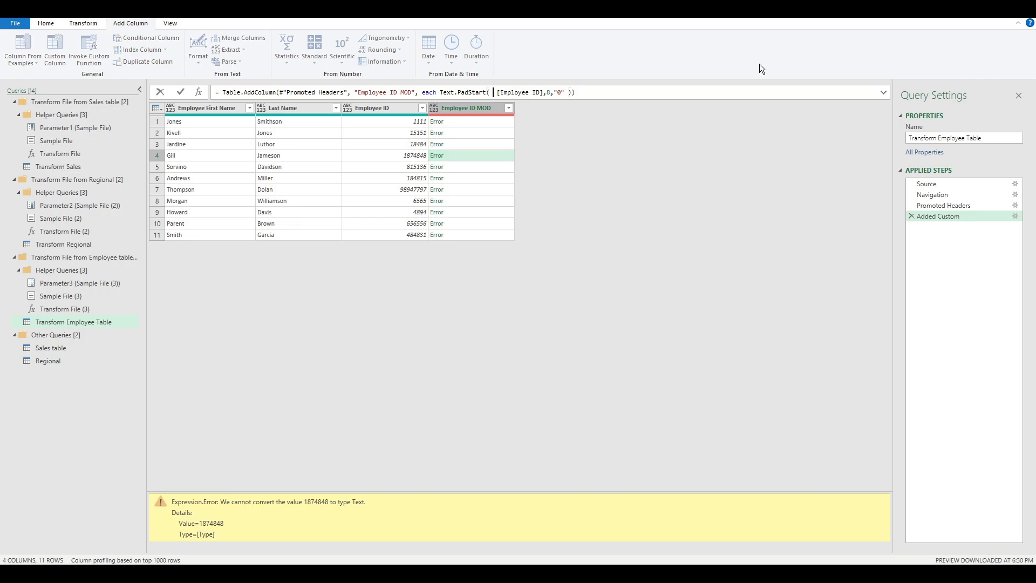
{"action": "type", "text": "Text. "}
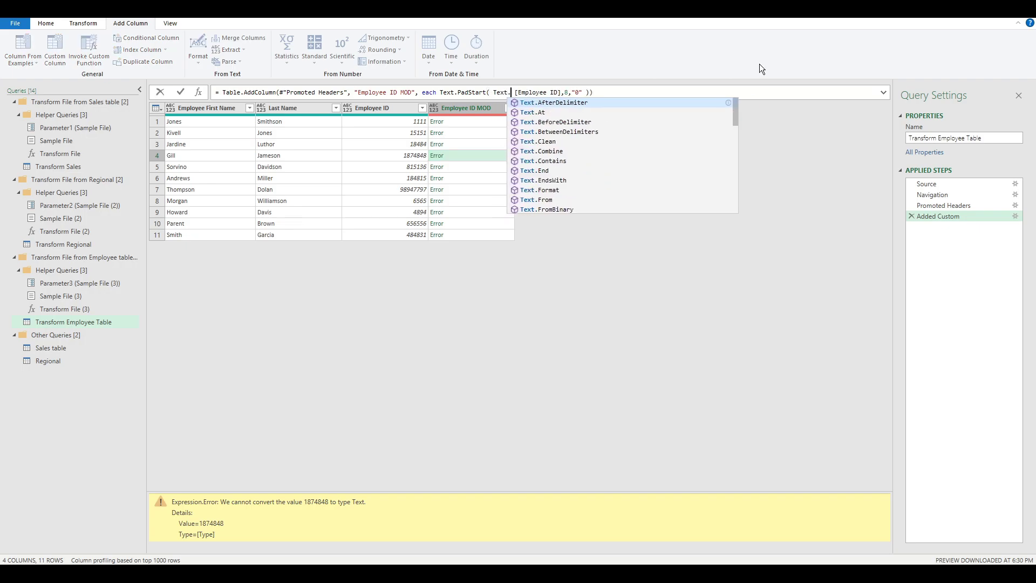
{"action": "type", "text": "From("}
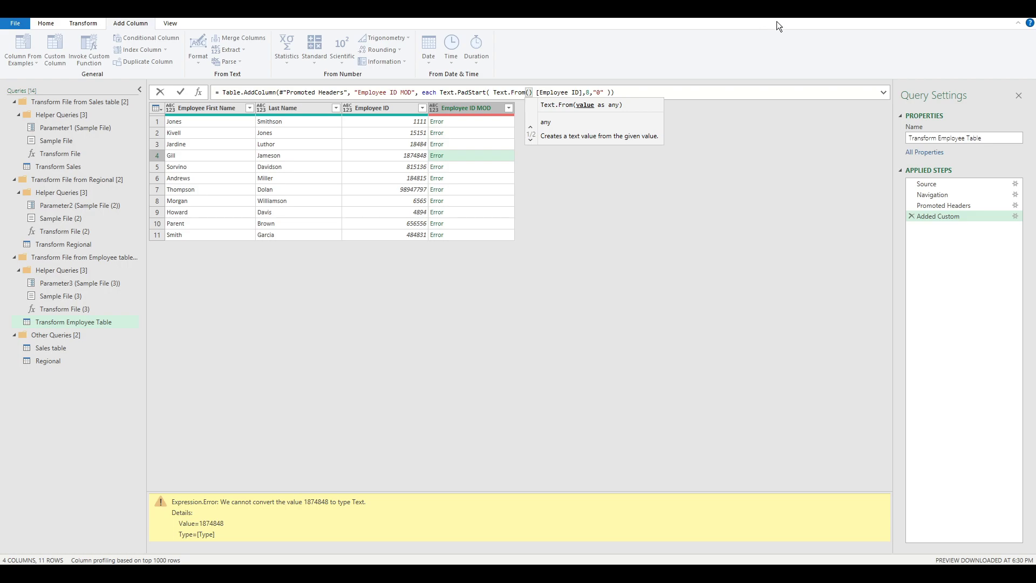
{"action": "left_click_drag", "start_coordinate": [537, 93], "coordinate": [577, 94]}
{"action": "key", "text": "ctrl+x"}
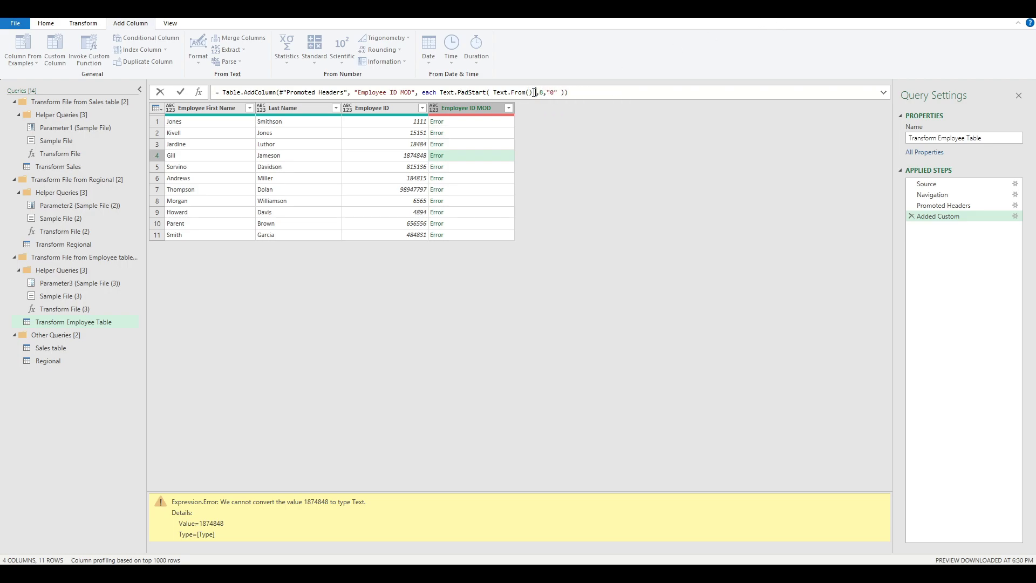
{"action": "left_click", "coordinate": [529, 93]}
{"action": "key", "text": "ctrl+v"}
{"action": "left_click", "coordinate": [493, 93]}
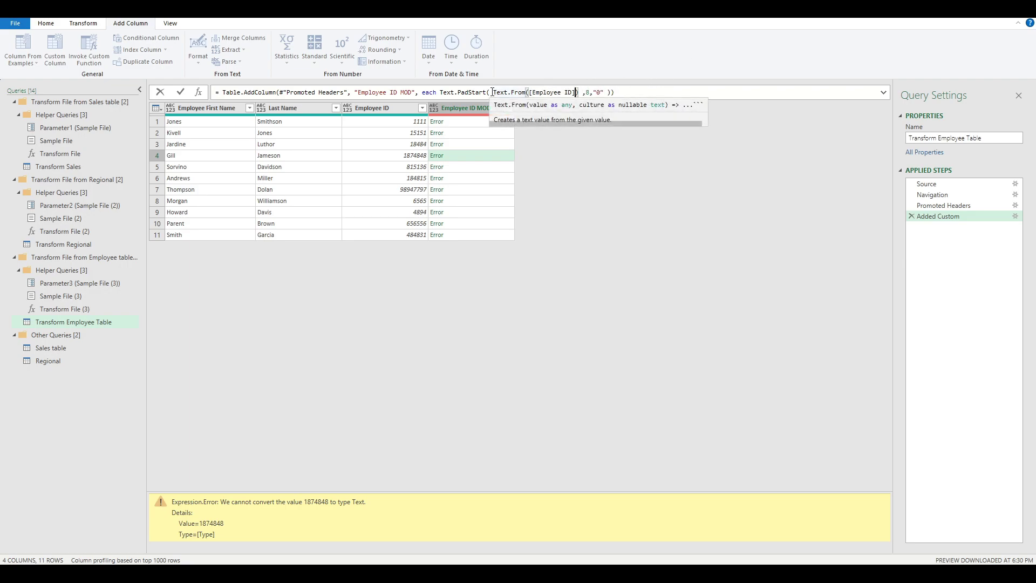
{"action": "left_click_drag", "start_coordinate": [493, 92], "coordinate": [579, 92]}
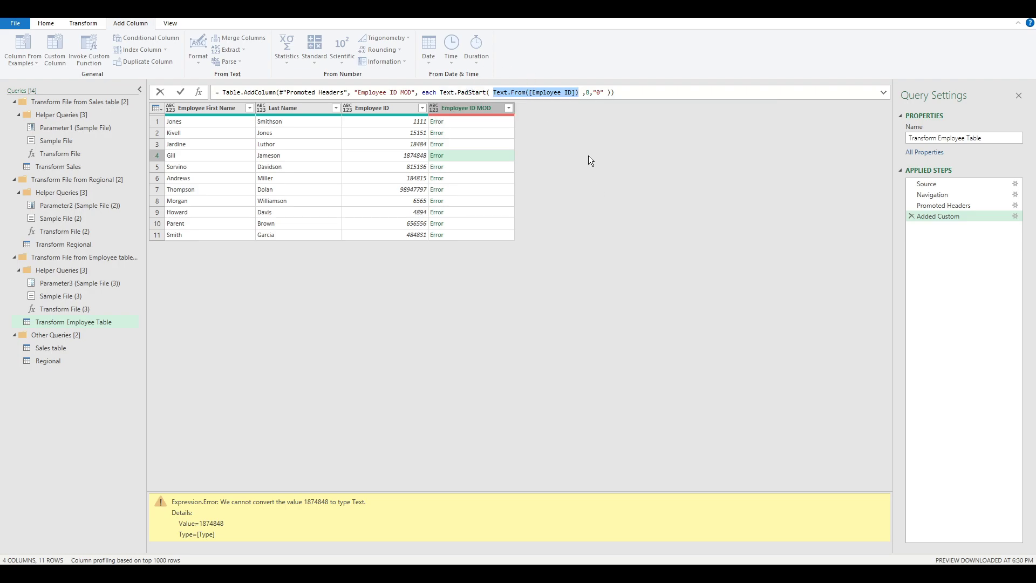
{"action": "key", "text": "Return"}
- Check the padded Employee ID MOD values, such as 00001111, in rows 1, 7, 9 and 11
{"action": "left_click", "coordinate": [469, 121]}
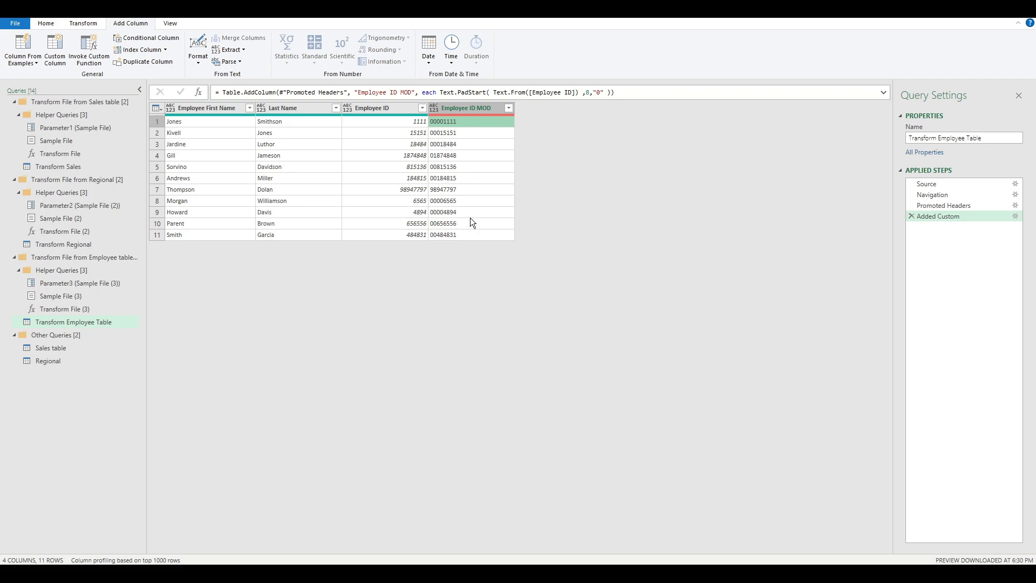
{"action": "left_click", "coordinate": [453, 189]}
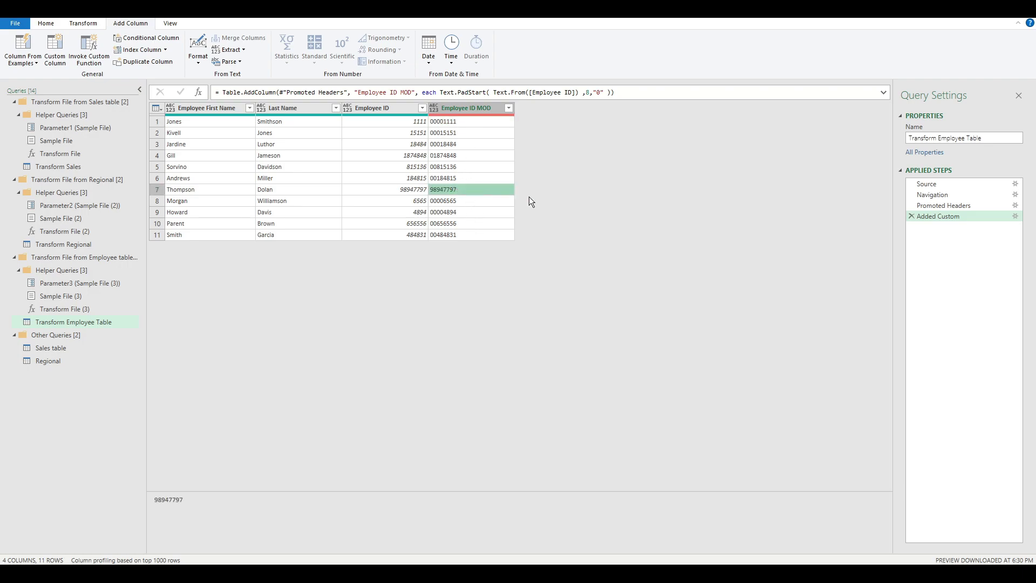
{"action": "left_click", "coordinate": [451, 213]}
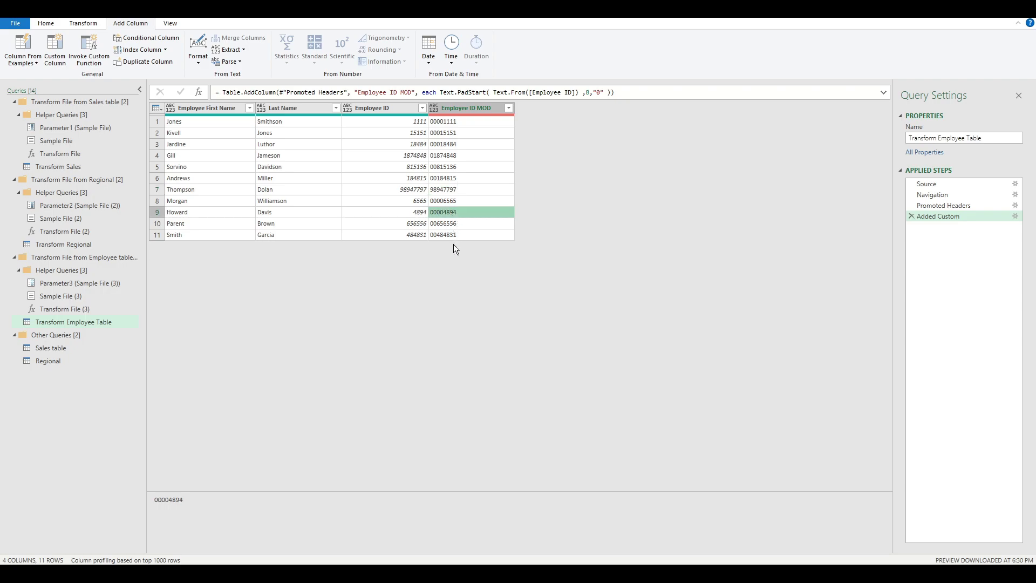
{"action": "left_click", "coordinate": [458, 235]}
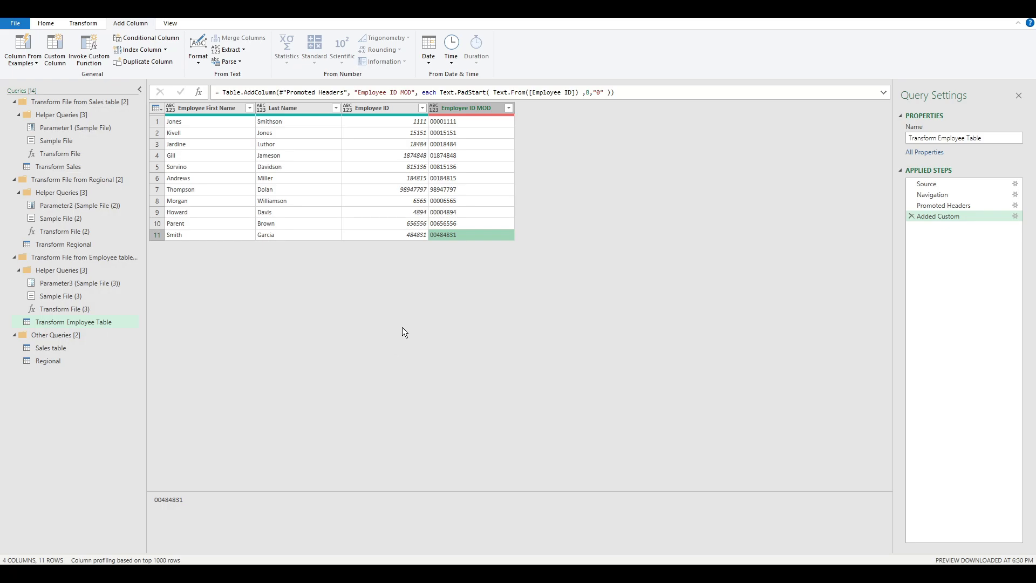
- Merge Transform Employee Table into Sales table with a Left Outer join on Rep = Employee First Name
{"action": "left_click", "coordinate": [69, 350]}
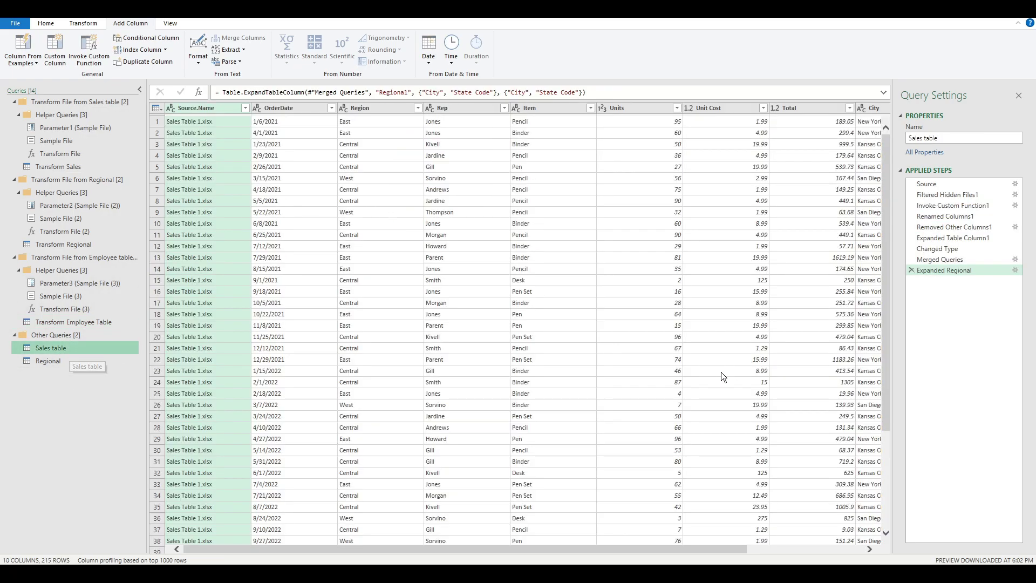
{"action": "left_click_drag", "start_coordinate": [563, 549], "coordinate": [679, 549]}
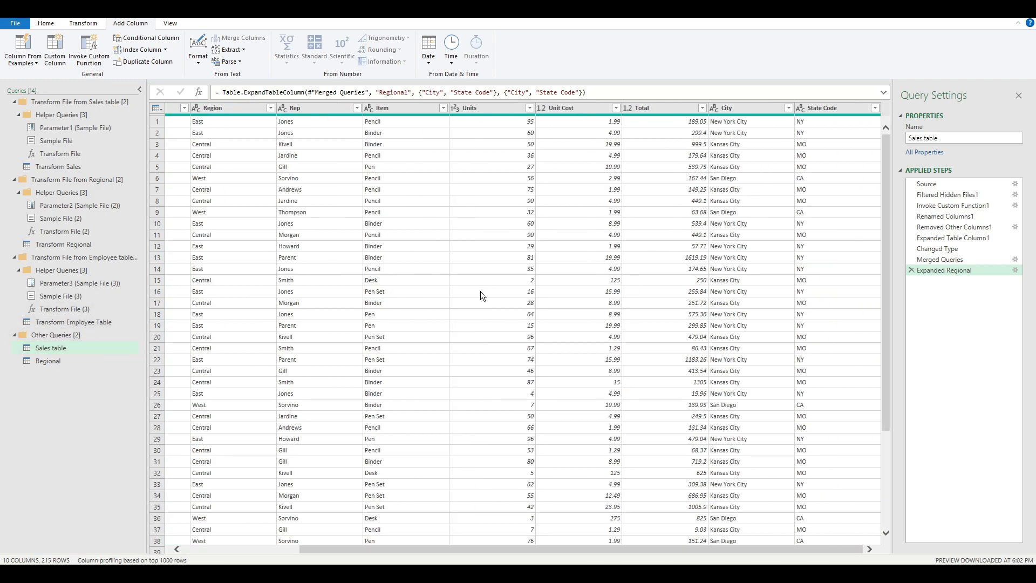
{"action": "left_click", "coordinate": [53, 26]}
{"action": "left_click", "coordinate": [440, 38]}
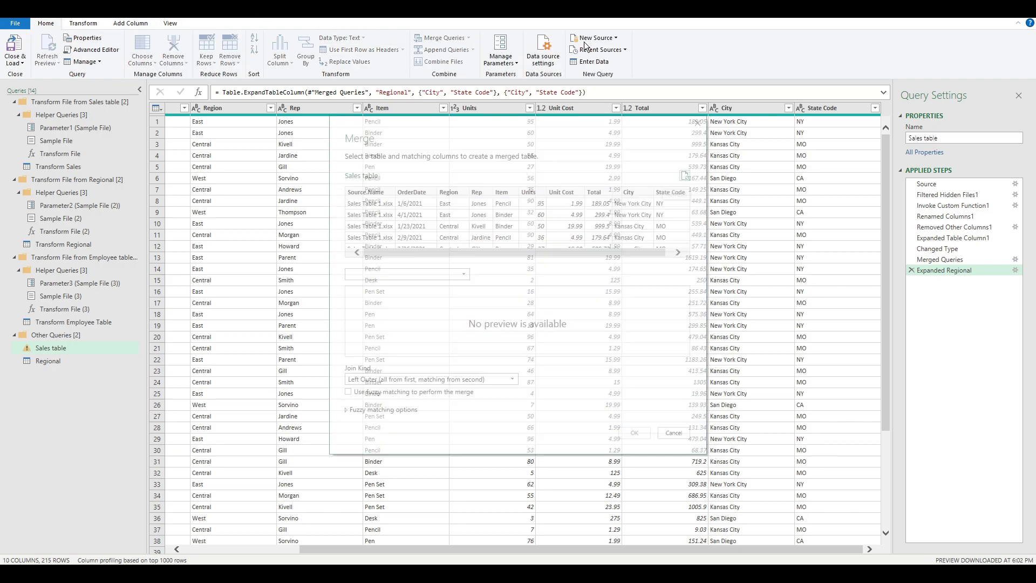
{"action": "left_click", "coordinate": [397, 273]}
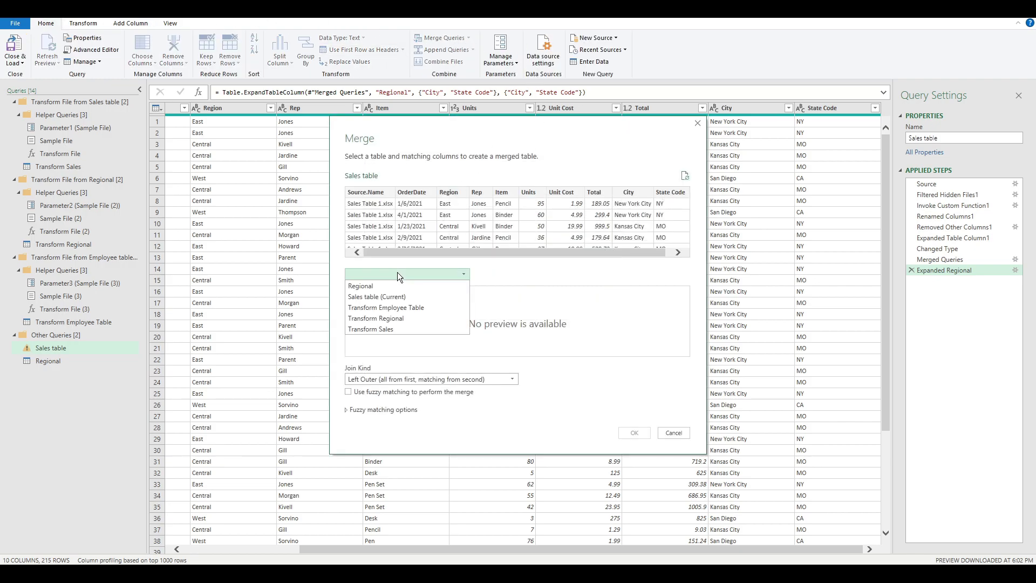
{"action": "left_click", "coordinate": [406, 309]}
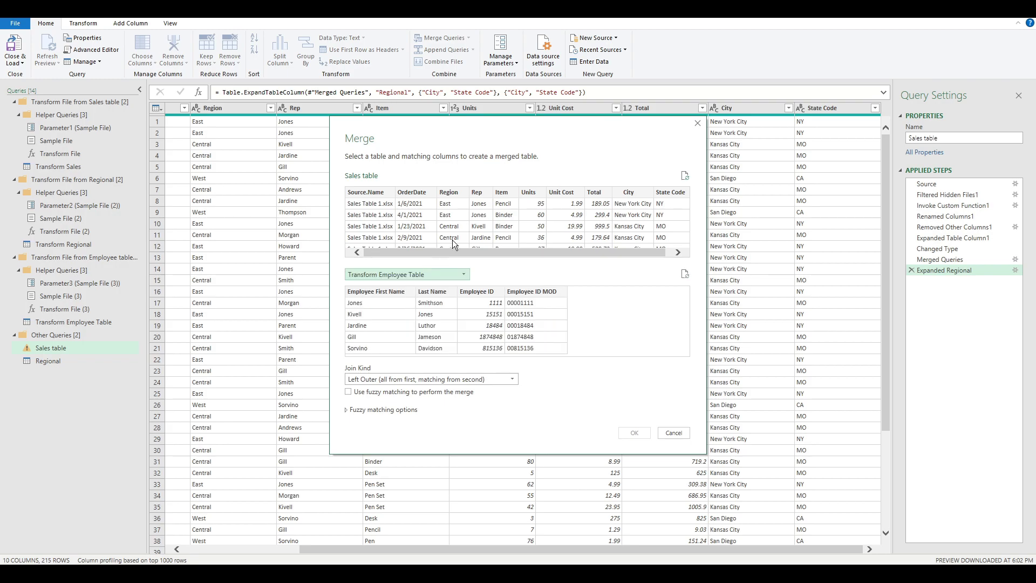
{"action": "left_click_drag", "start_coordinate": [650, 252], "coordinate": [657, 250]}
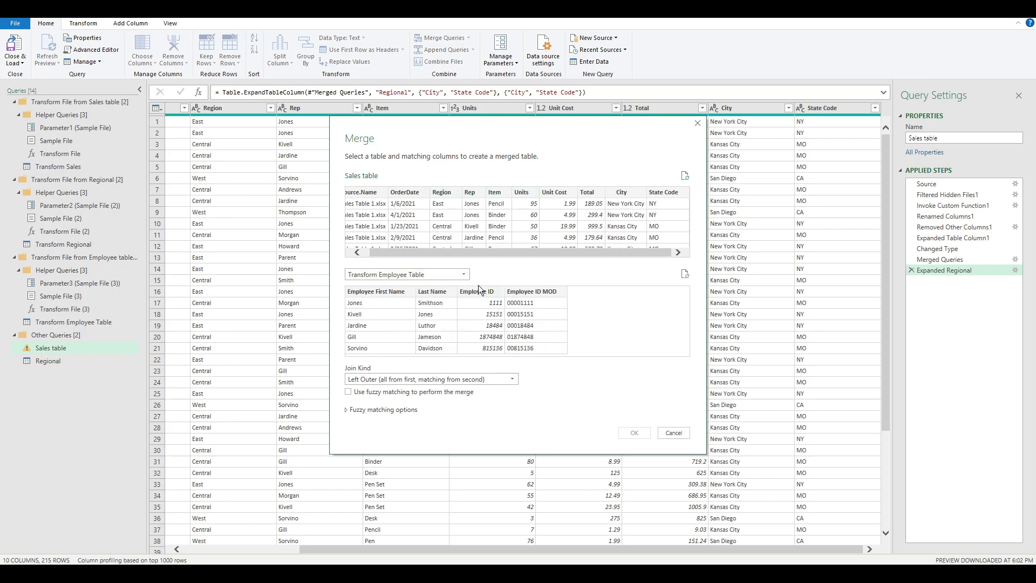
{"action": "left_click", "coordinate": [386, 294]}
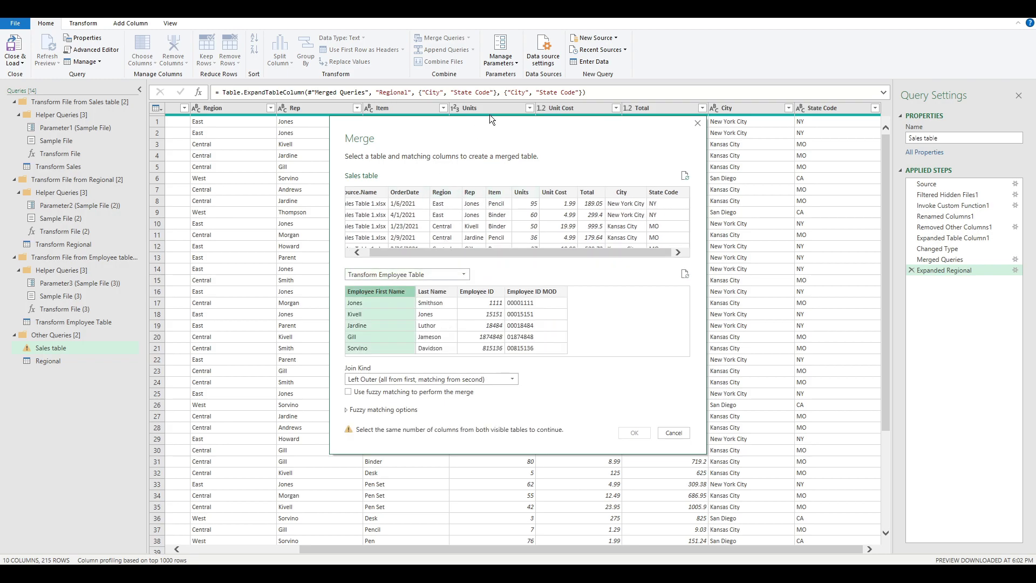
{"action": "left_click", "coordinate": [482, 197]}
{"action": "left_click_drag", "start_coordinate": [488, 252], "coordinate": [482, 252]}
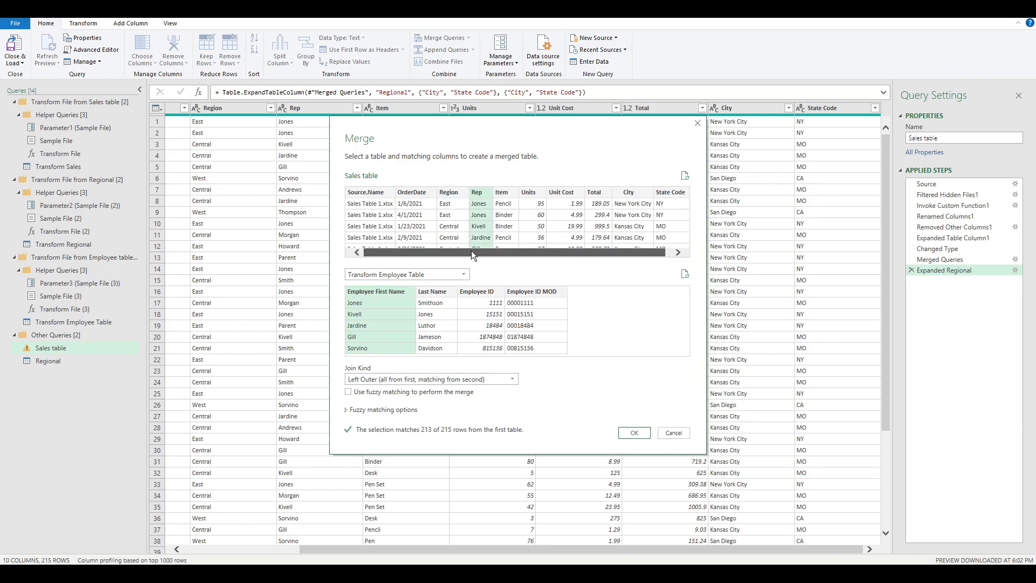
{"action": "left_click", "coordinate": [636, 433]}
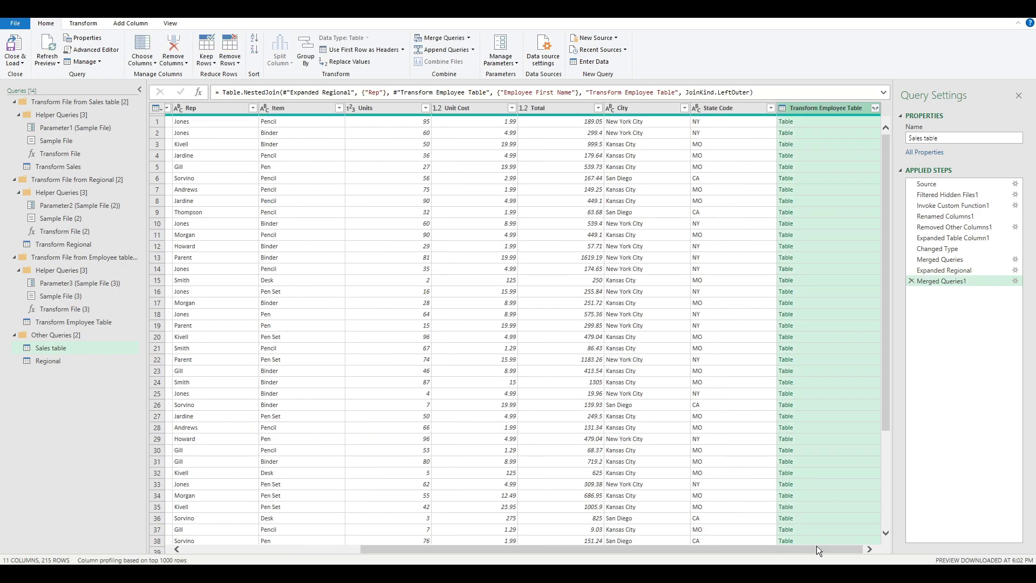
- Expand only Last Name and Employee ID MOD from the merged employee table
{"action": "left_click", "coordinate": [875, 108]}
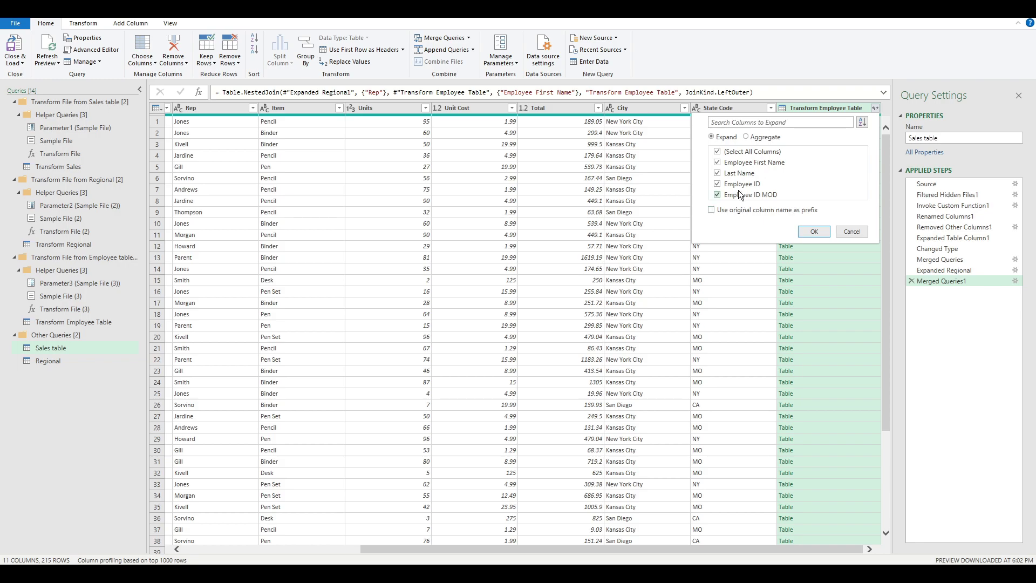
{"action": "left_click", "coordinate": [747, 164]}
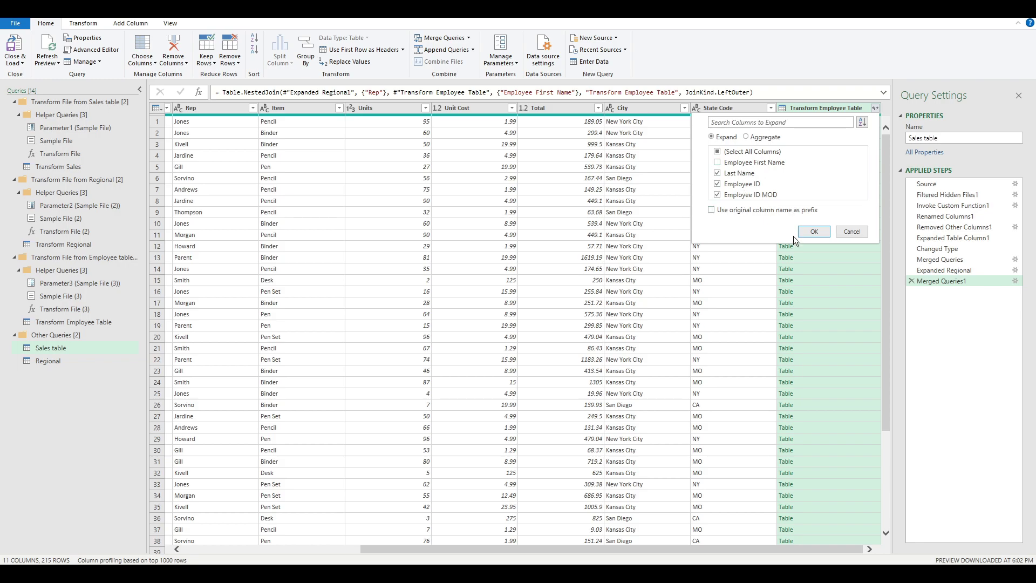
{"action": "left_click", "coordinate": [754, 183]}
{"action": "left_click", "coordinate": [814, 230]}
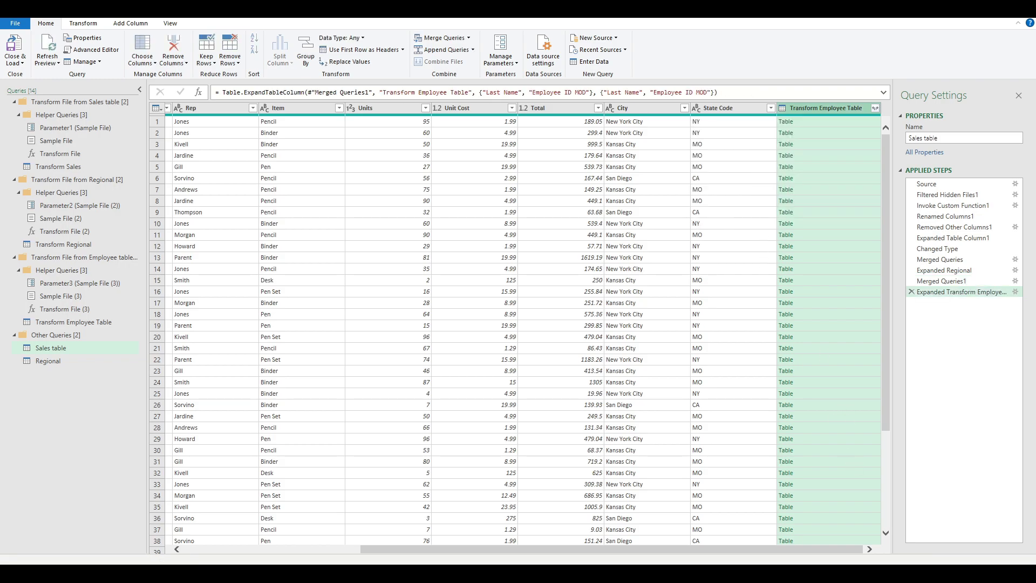
{"action": "left_click_drag", "start_coordinate": [763, 549], "coordinate": [899, 550]}
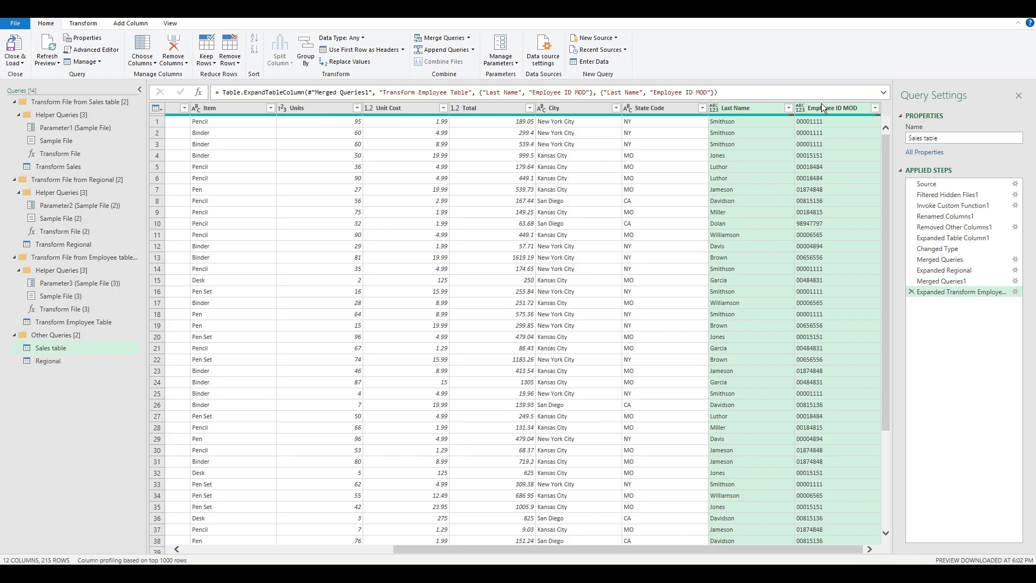
- Rename the Employee ID MOD column to Employee ID
{"action": "left_click", "coordinate": [856, 108]}
{"action": "double_click", "coordinate": [858, 107]}
{"action": "left_click", "coordinate": [858, 108]}
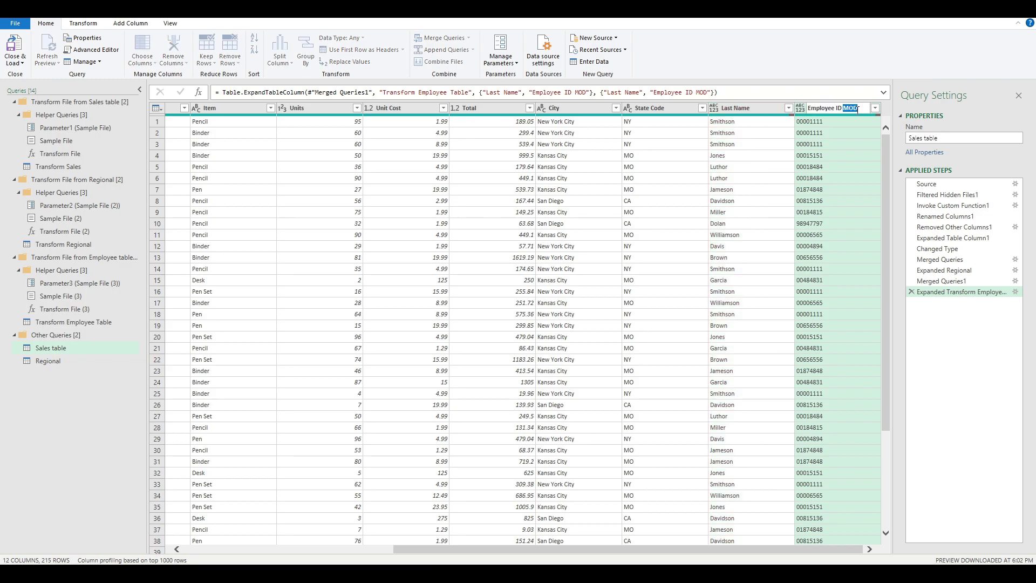
{"action": "key", "text": "BackSpace"}
{"action": "key", "text": "BackSpace"}
{"action": "key", "text": "BackSpace"}
{"action": "key", "text": "BackSpace"}
{"action": "key", "text": "Return"}
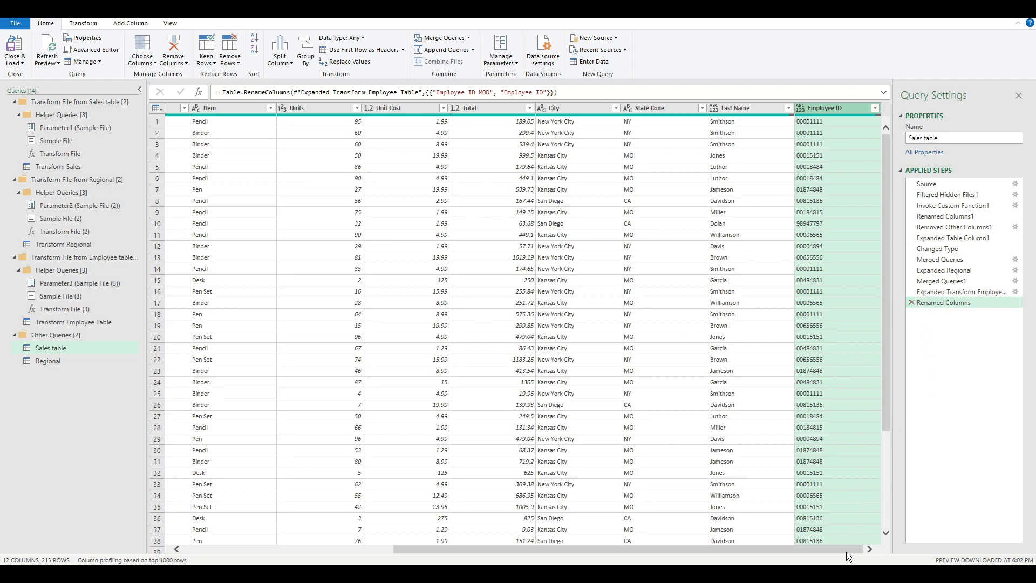
{"action": "left_click_drag", "start_coordinate": [847, 549], "coordinate": [798, 551]}
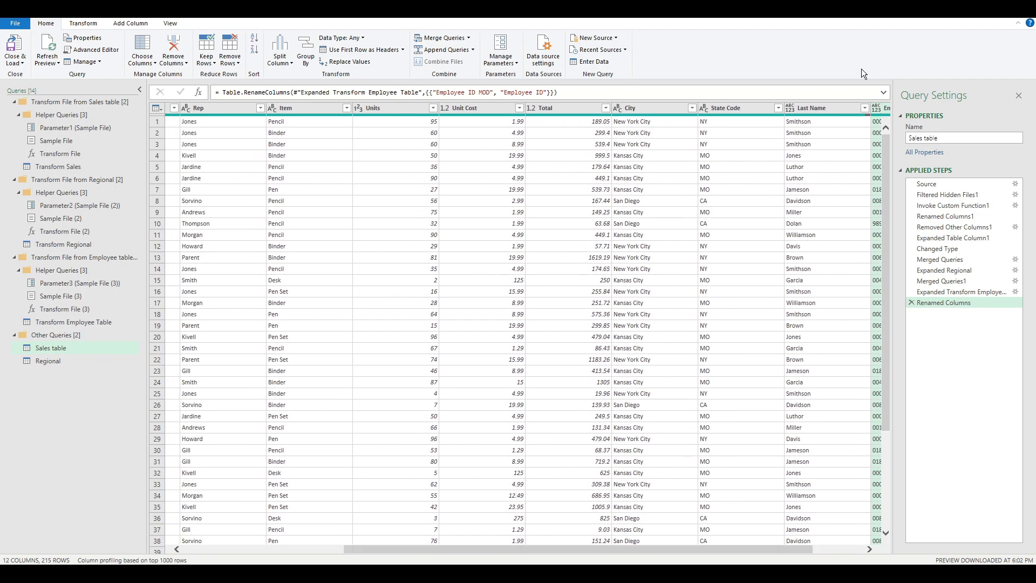
{"action": "left_click", "coordinate": [807, 111]}
{"action": "left_click", "coordinate": [212, 107]}
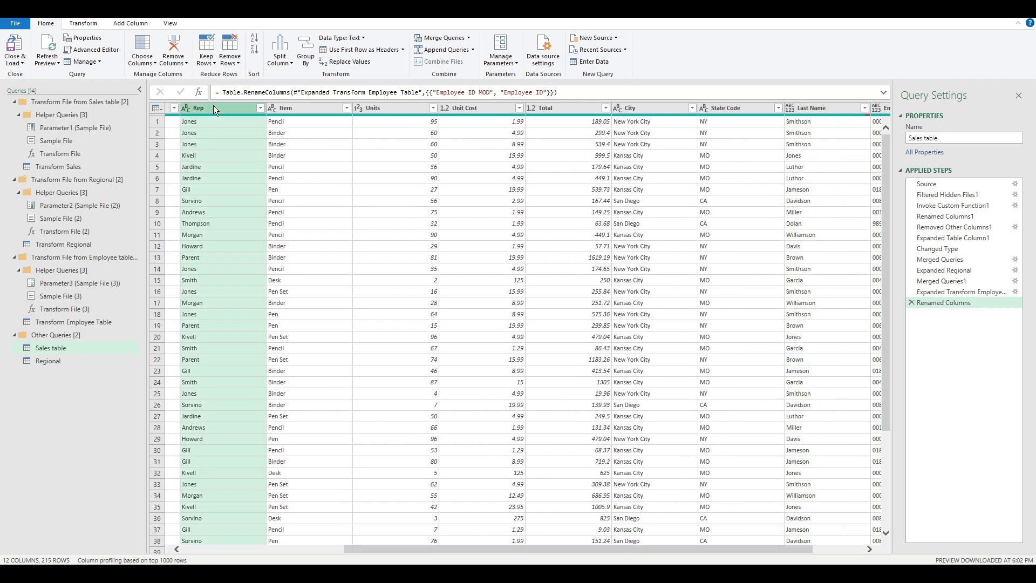
{"action": "left_click_drag", "start_coordinate": [613, 552], "coordinate": [557, 550]}
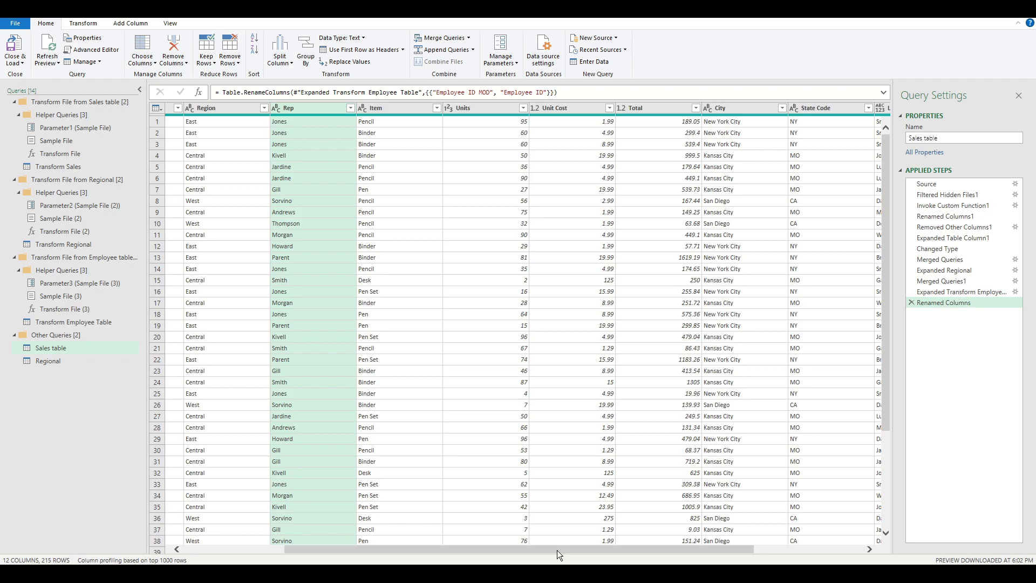
{"action": "left_click_drag", "start_coordinate": [442, 546], "coordinate": [271, 545]}
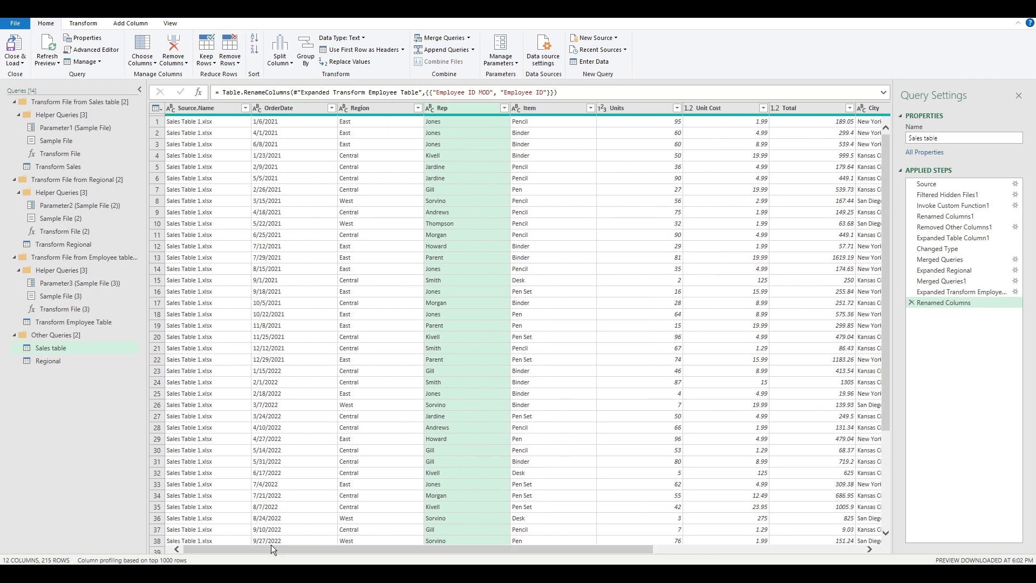
{"action": "left_click", "coordinate": [277, 108]}
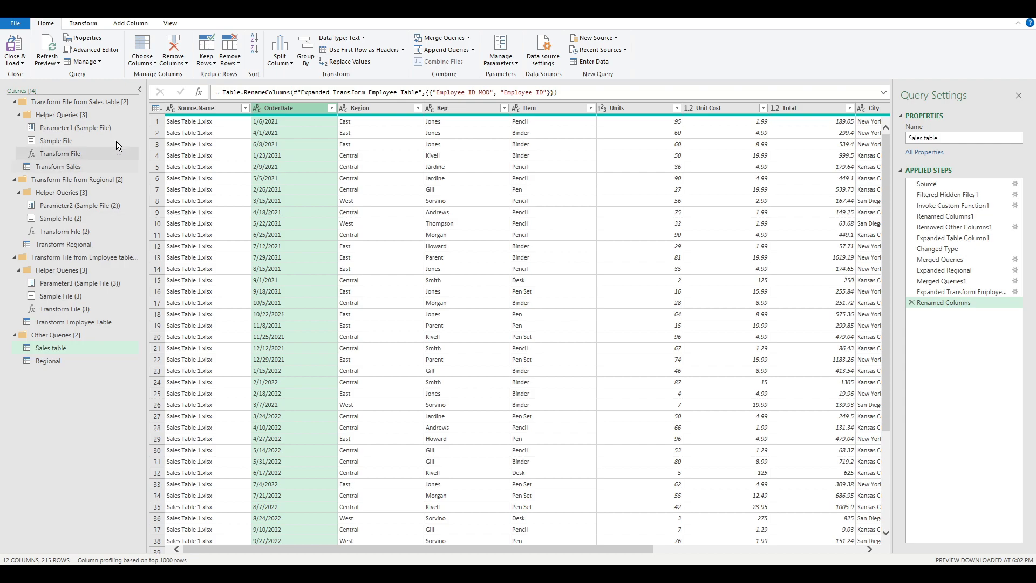
- In Transform Sales, start a custom column named Orderdate2 and insert the [OrderDate] reference
{"action": "left_click", "coordinate": [59, 166]}
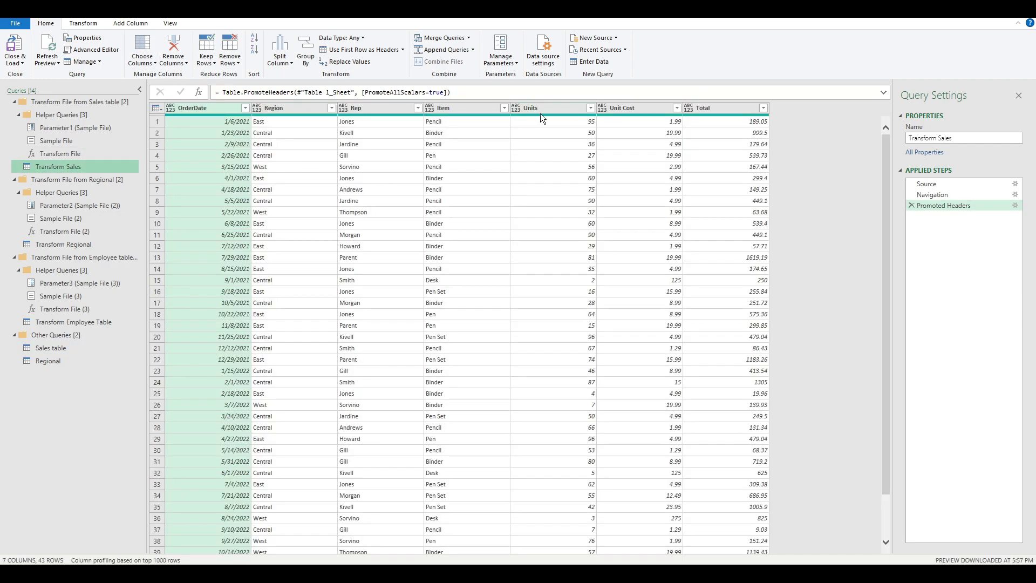
{"action": "left_click", "coordinate": [219, 108]}
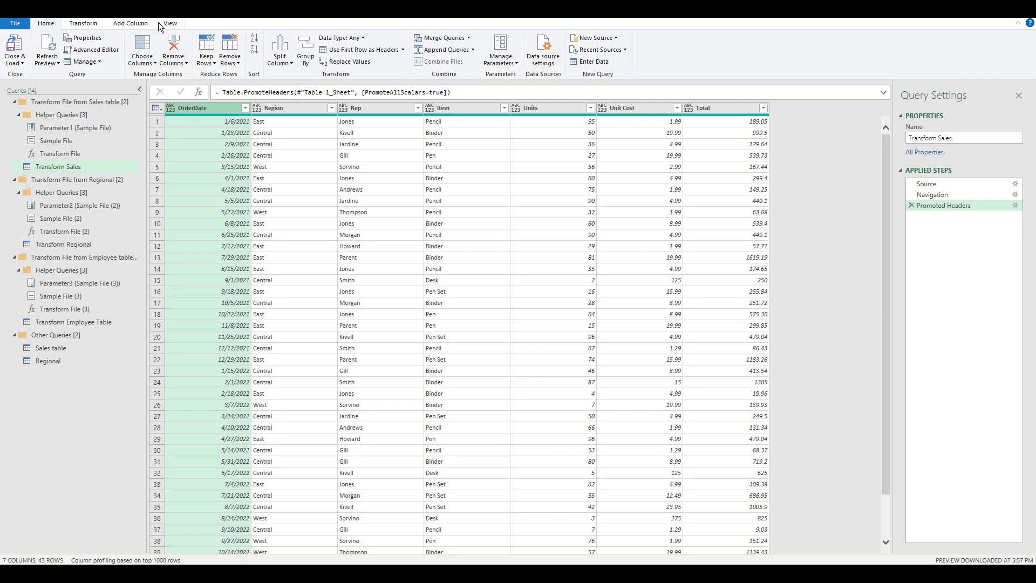
{"action": "left_click", "coordinate": [144, 23]}
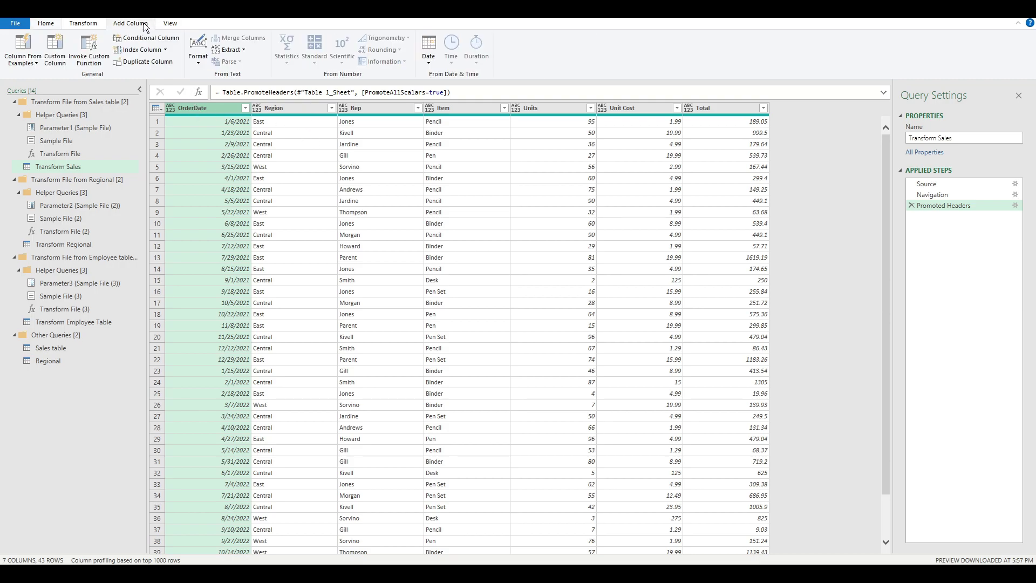
{"action": "left_click", "coordinate": [55, 51]}
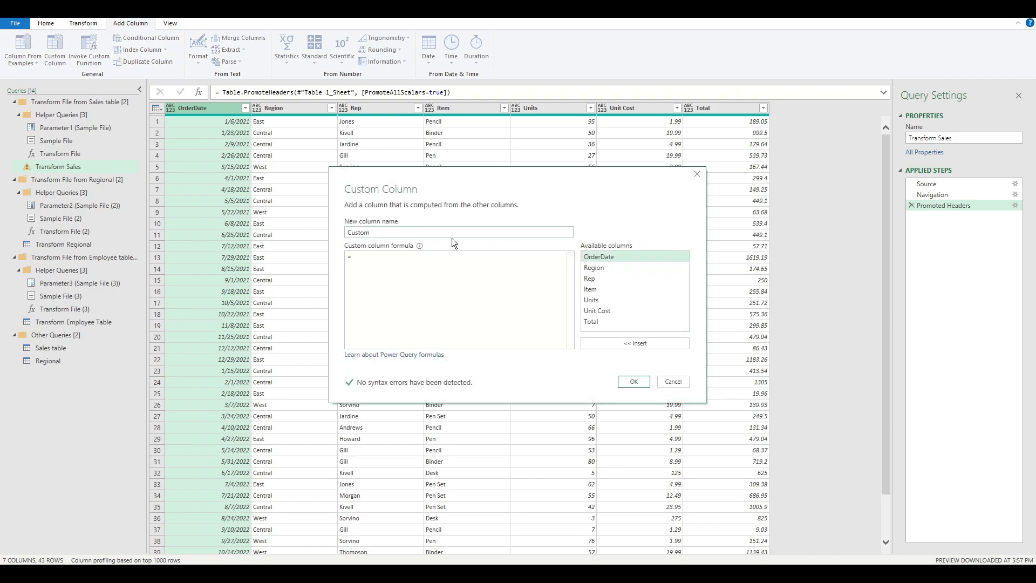
{"action": "double_click", "coordinate": [443, 233]}
{"action": "type", "text": "Orderdate2"}
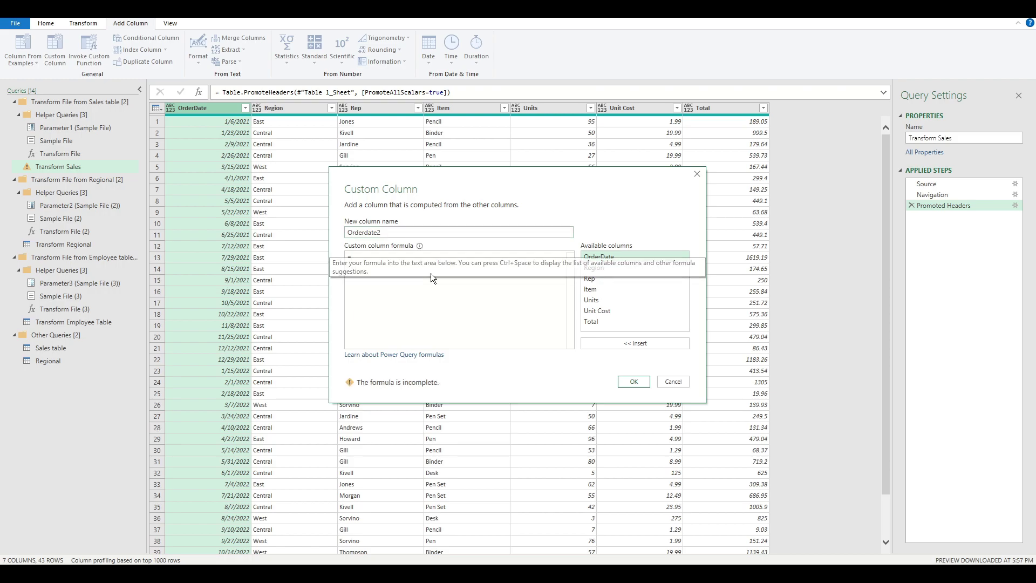
{"action": "type", "text": "each"}
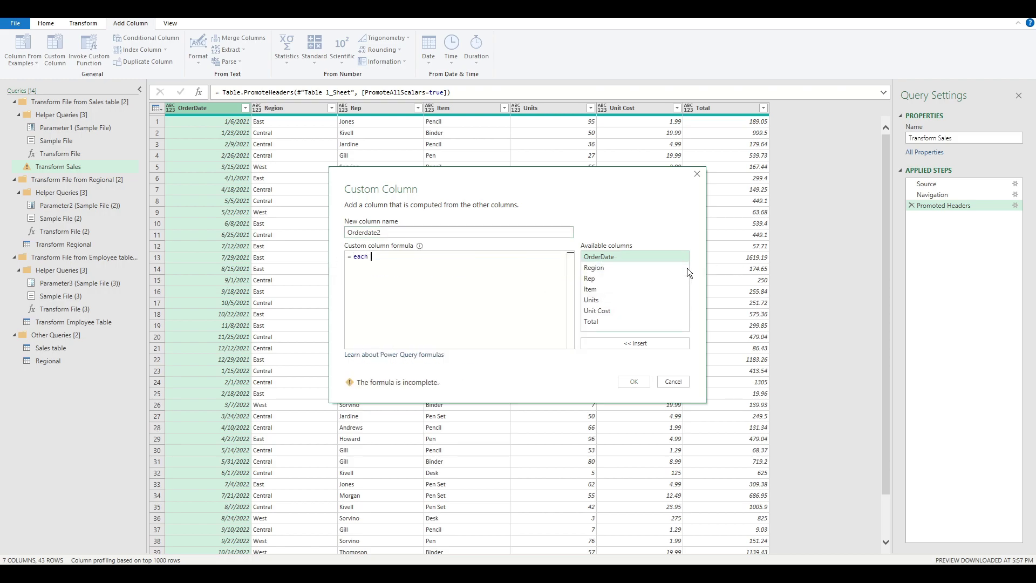
{"action": "double_click", "coordinate": [622, 257]}
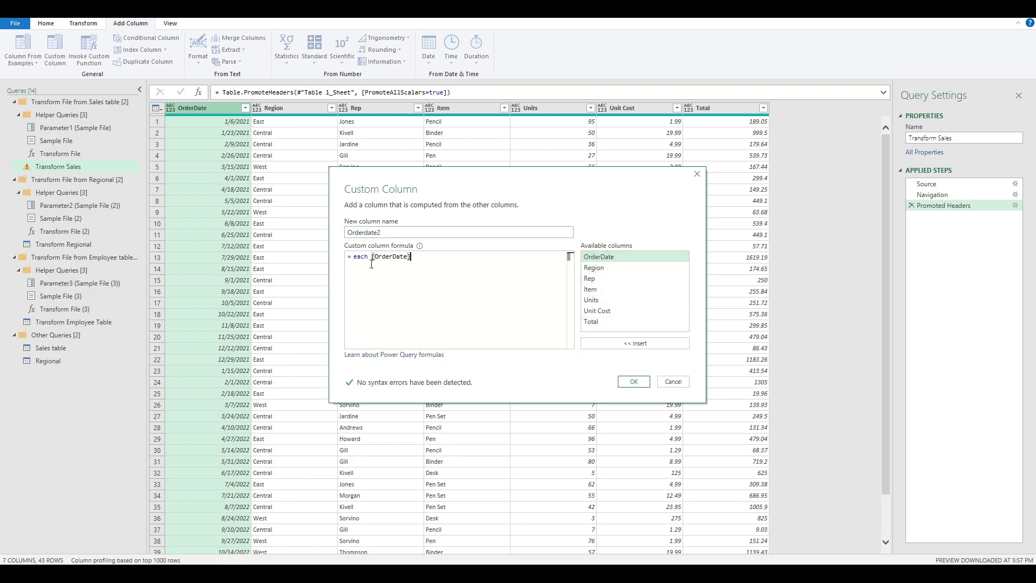
- Complete the formula as each Text.PadStart([OrderDate],10,"0")
{"action": "type", "text": "Text.P"}
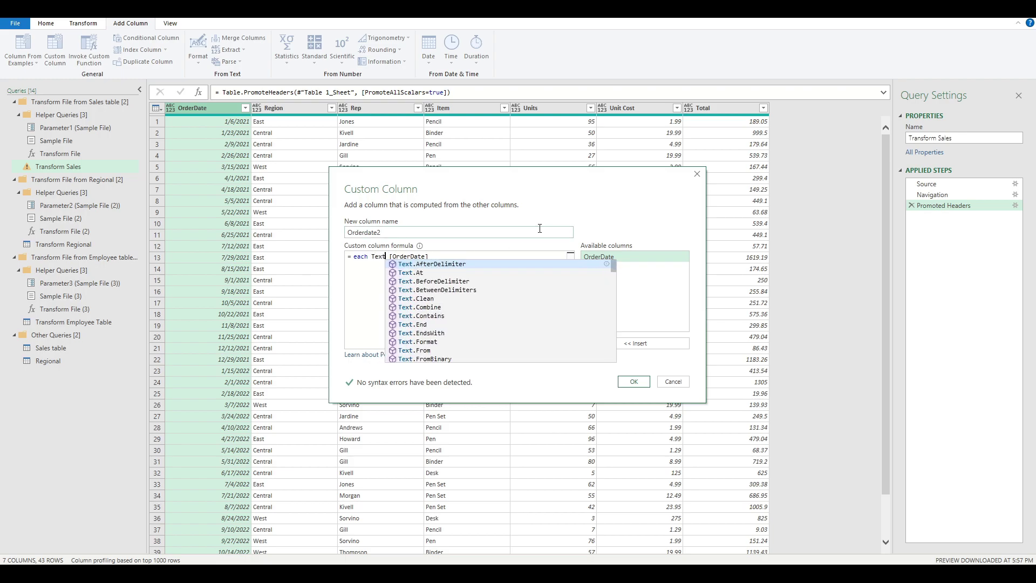
{"action": "type", "text": "adStart"}
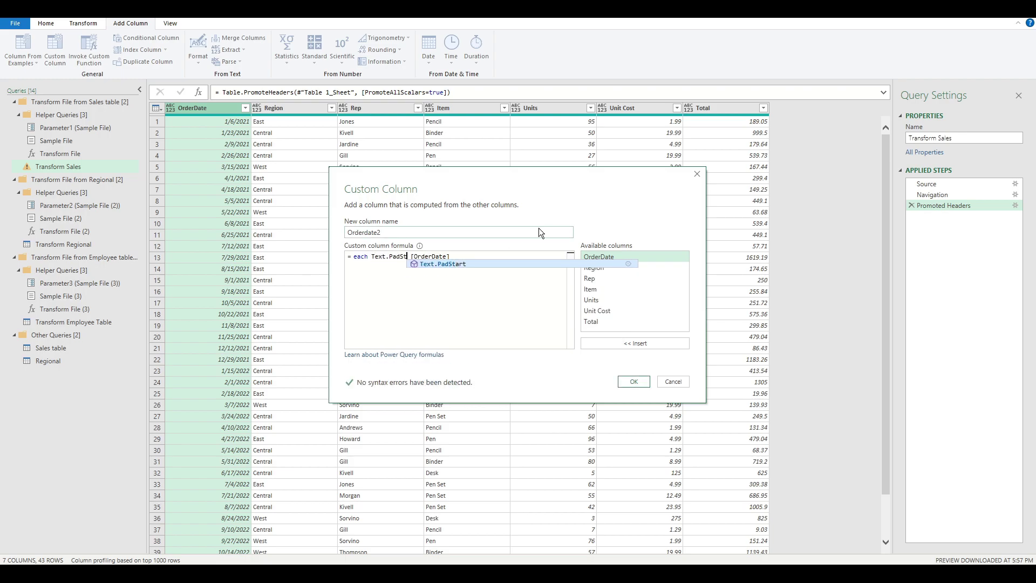
{"action": "key", "text": "Escape"}
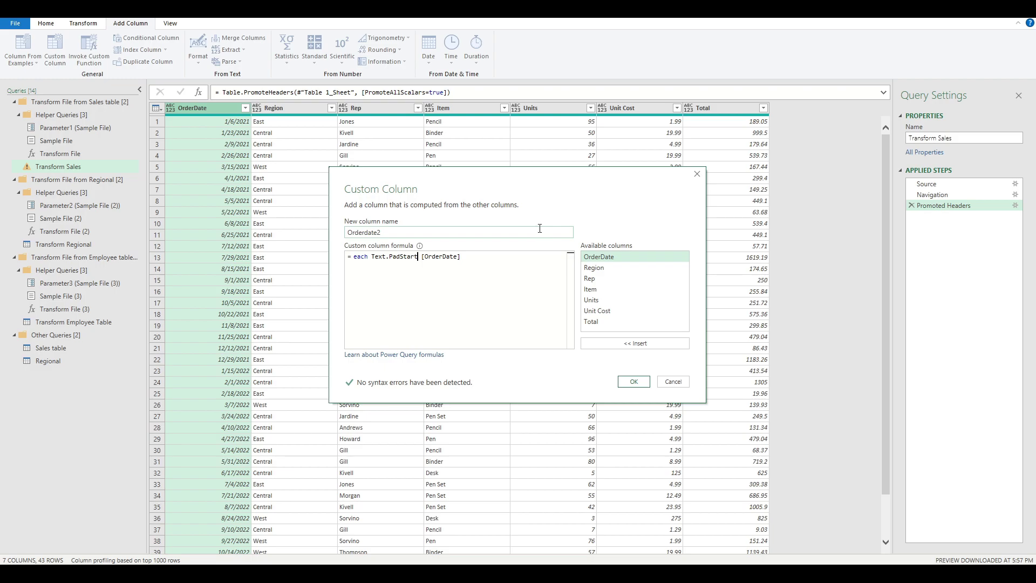
{"action": "type", "text": "("}
{"action": "left_click", "coordinate": [521, 269]}
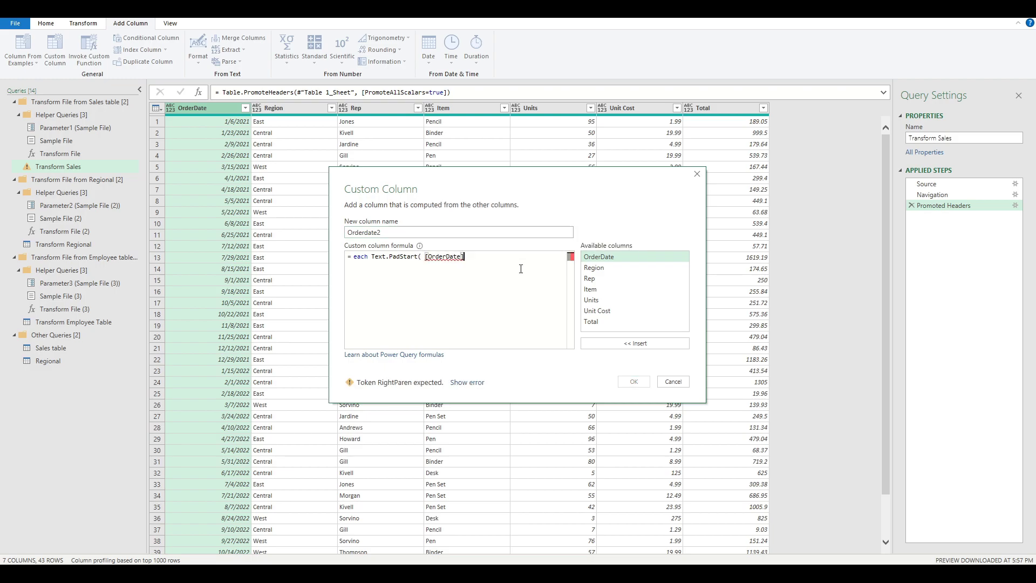
{"action": "type", "text": ")"}
{"action": "key", "text": "Left"}
{"action": "type", "text": ","}
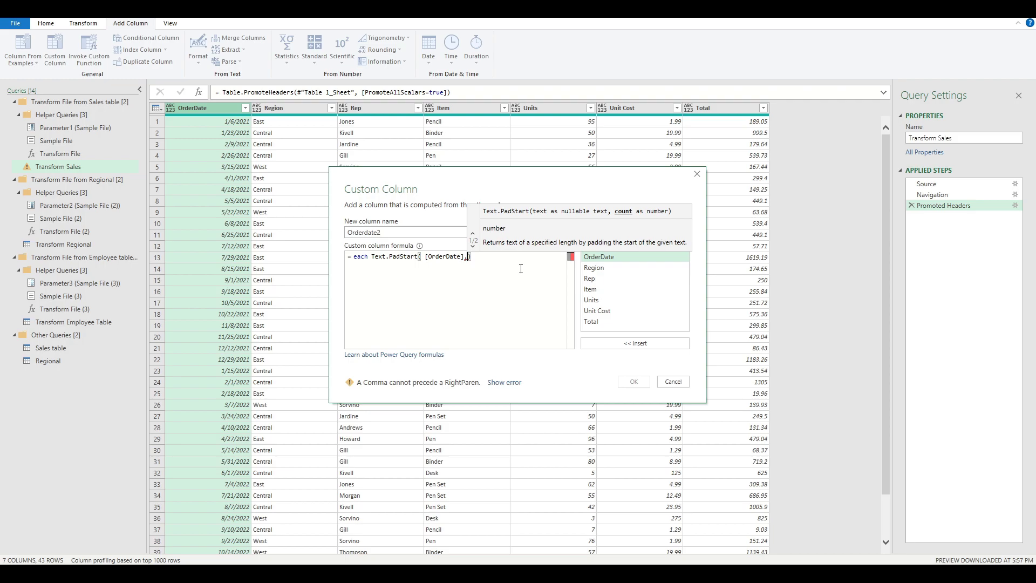
{"action": "type", "text": "10,"}
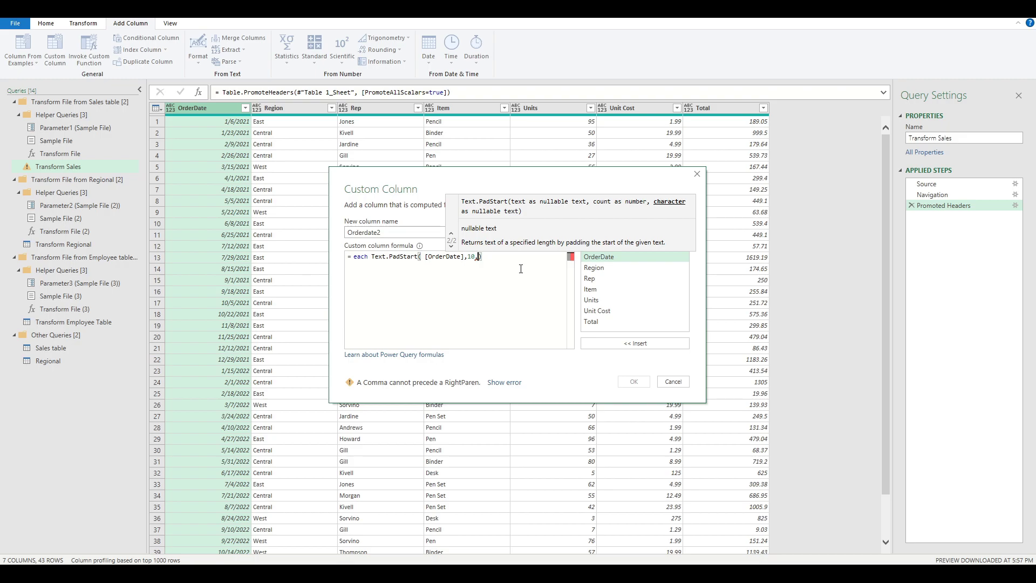
{"action": "type", "text": "\"0\""}
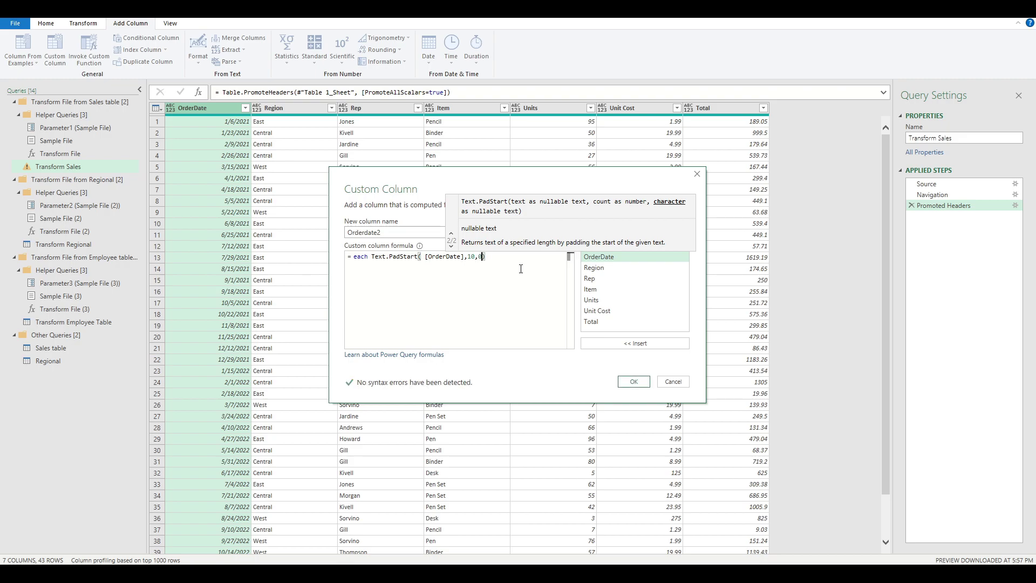
{"action": "key", "text": "Right"}
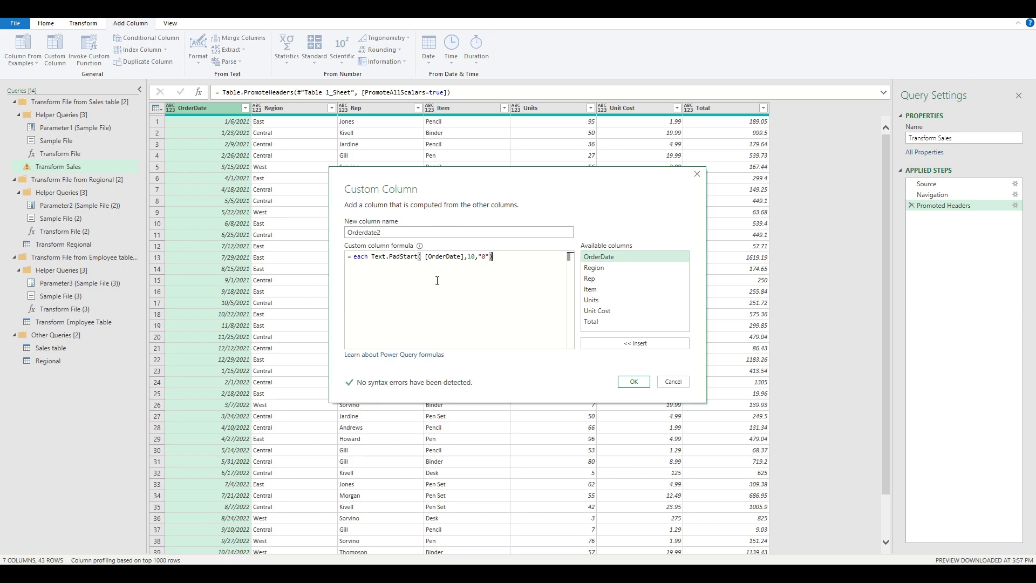
- Add Orderdate2 and wrap [OrderDate] in Text.From so it shows padded dates like 01/06/2021
{"action": "left_click", "coordinate": [634, 382]}
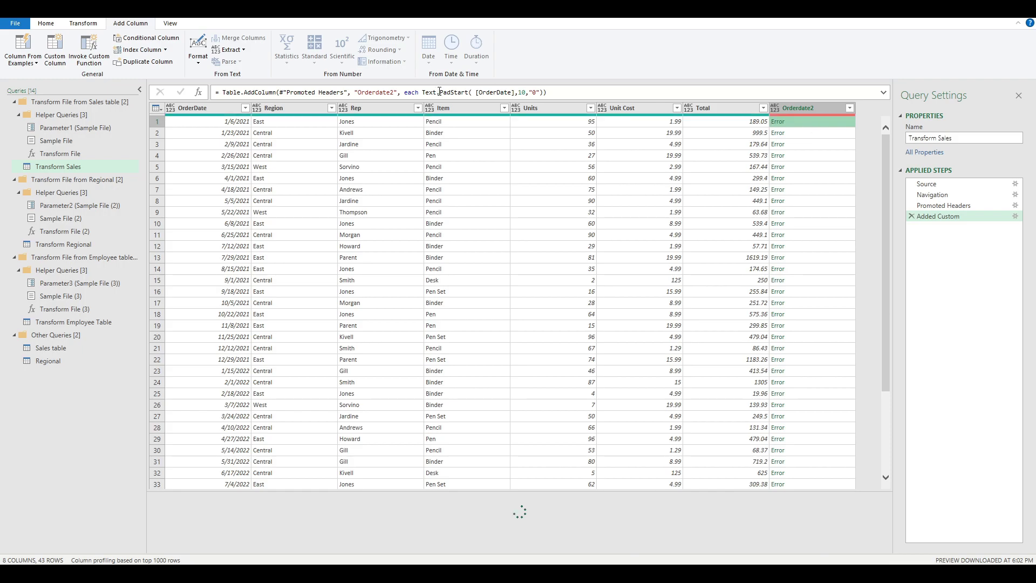
{"action": "left_click", "coordinate": [482, 93]}
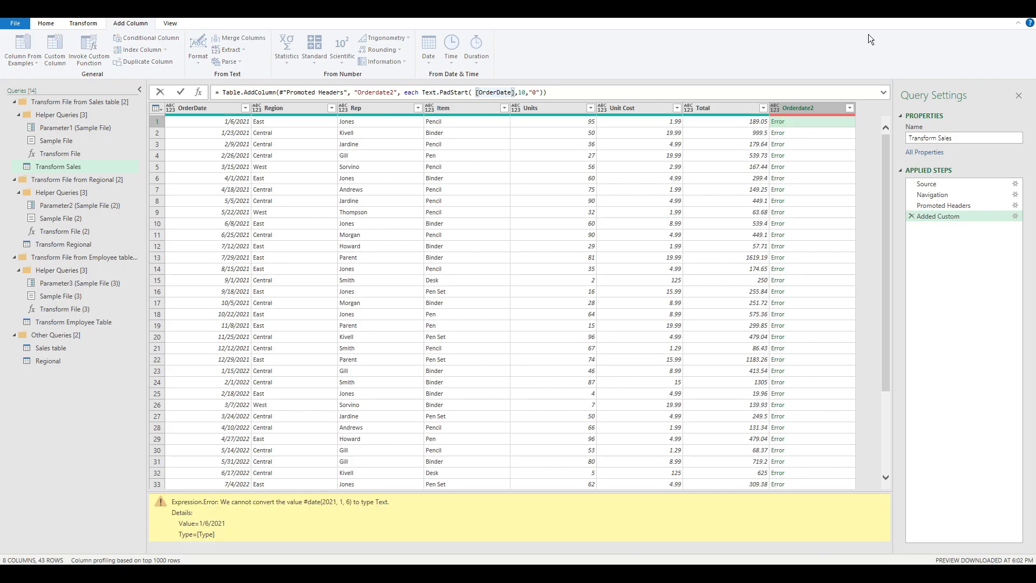
{"action": "type", "text": "Text.From("}
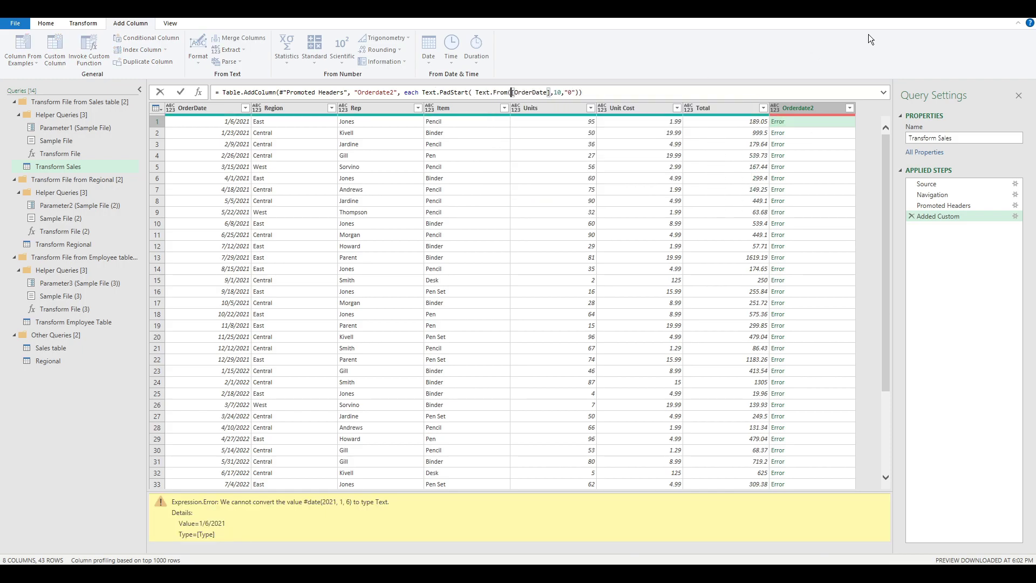
{"action": "key", "text": "Right"}
{"action": "key", "text": "Right"}
{"action": "key", "text": "Right"}
{"action": "key", "text": "Right"}
{"action": "key", "text": "Right"}
{"action": "key", "text": "Right"}
{"action": "key", "text": "Right"}
{"action": "key", "text": "Right"}
{"action": "key", "text": "Right"}
{"action": "key", "text": "Right"}
{"action": "key", "text": "Right"}
{"action": "type", "text": ")"}
{"action": "key", "text": "Return"}
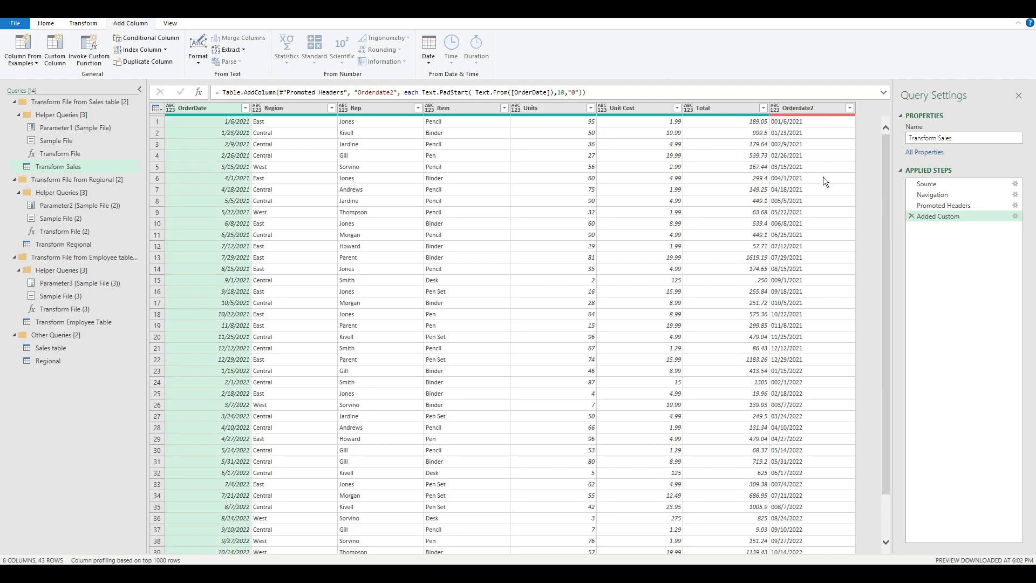
{"action": "left_click", "coordinate": [801, 121]}
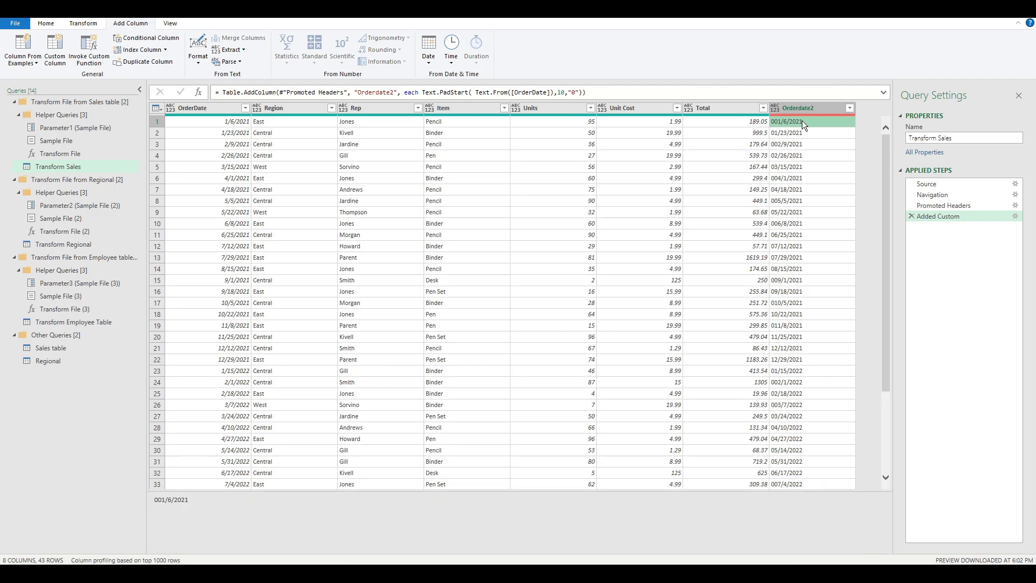
{"action": "left_click", "coordinate": [804, 133]}
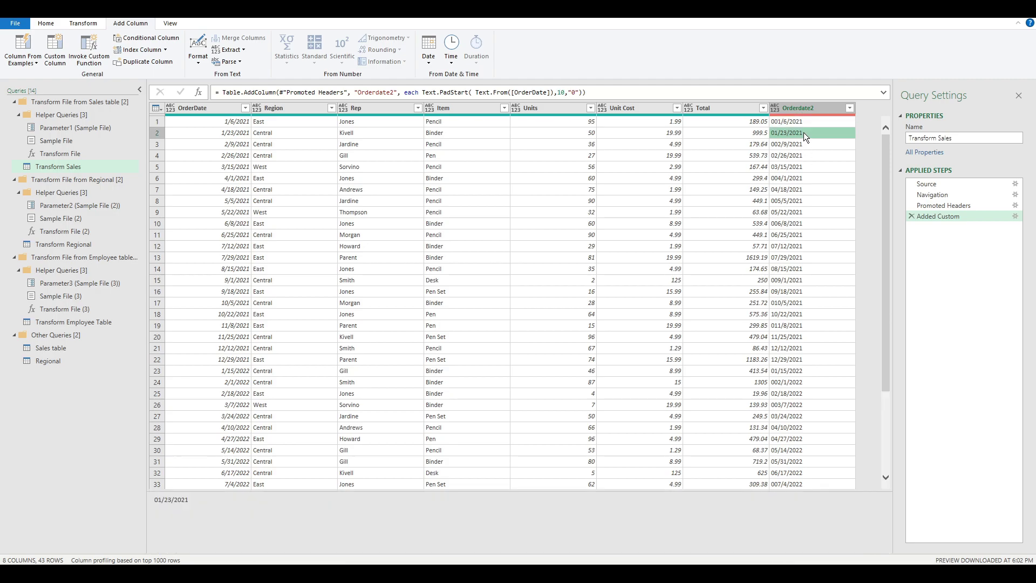
{"action": "left_click_drag", "start_coordinate": [260, 505], "coordinate": [91, 497]}
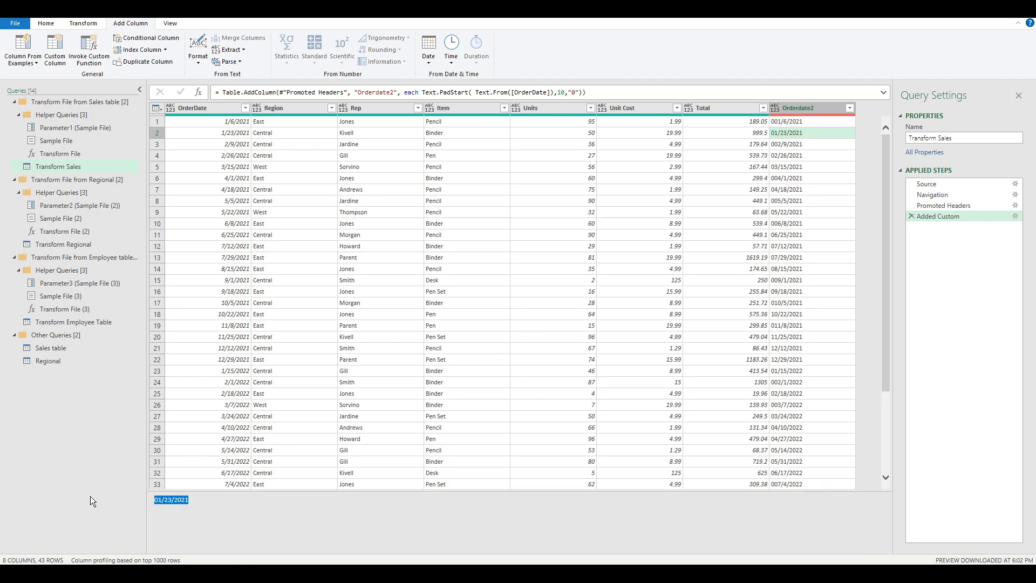
{"action": "left_click", "coordinate": [171, 501]}
{"action": "left_click_drag", "start_coordinate": [164, 501], "coordinate": [171, 500]}
{"action": "left_click", "coordinate": [786, 123]}
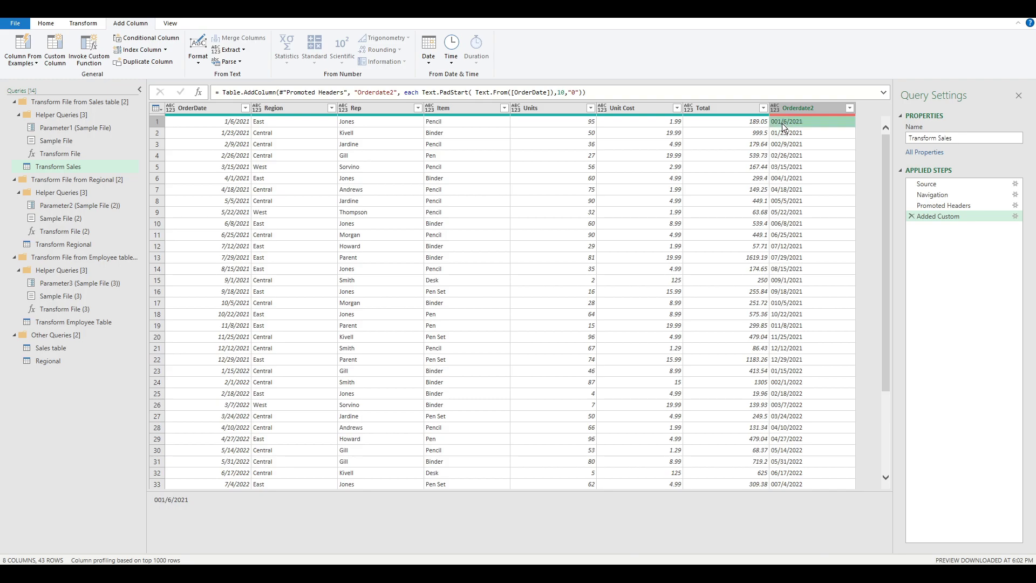
{"action": "left_click_drag", "start_coordinate": [165, 500], "coordinate": [154, 501]}
{"action": "left_click", "coordinate": [158, 502]}
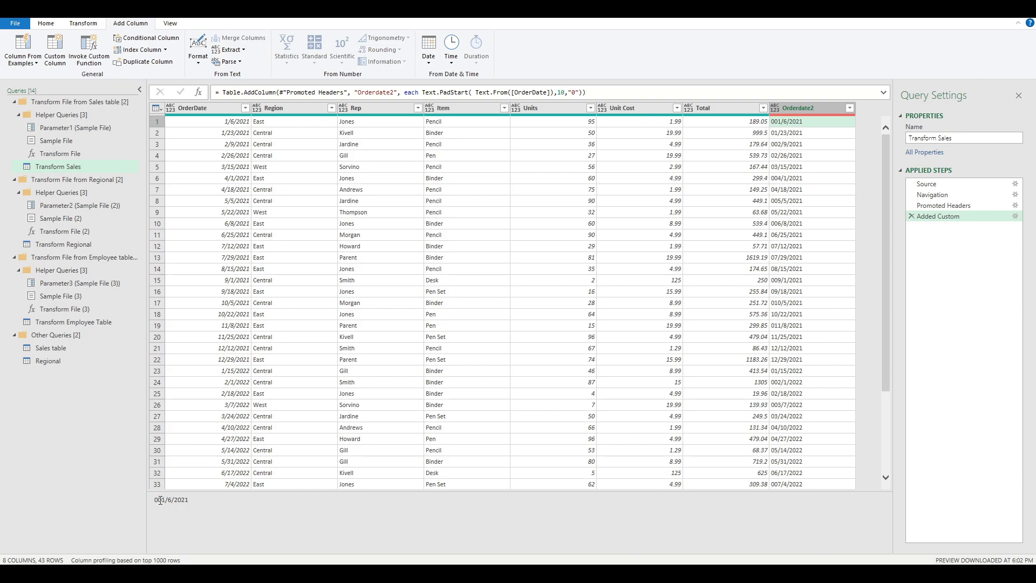
{"action": "left_click_drag", "start_coordinate": [154, 500], "coordinate": [158, 502]}
{"action": "left_click_drag", "start_coordinate": [167, 500], "coordinate": [173, 502]}
{"action": "left_click", "coordinate": [173, 502]}
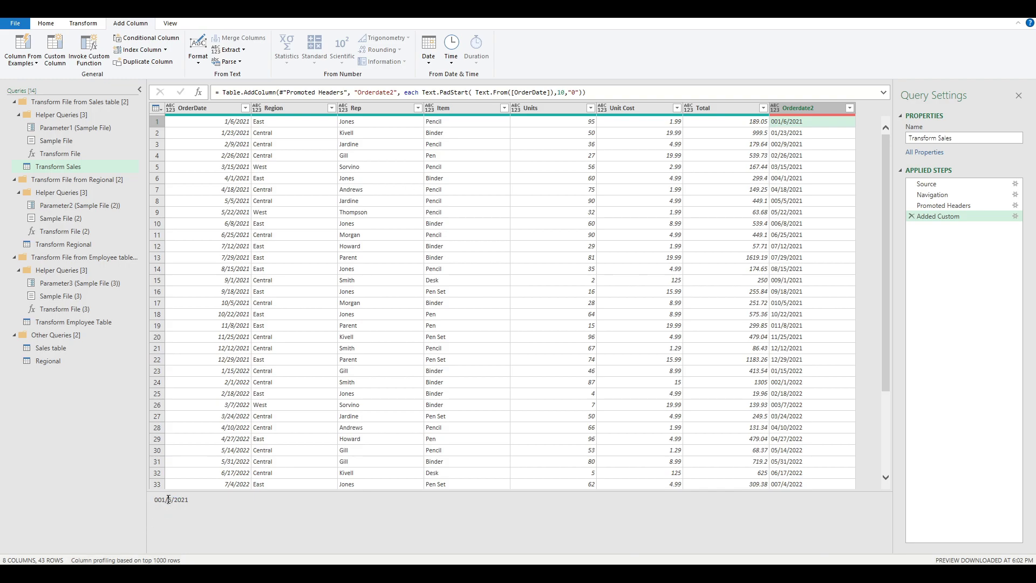